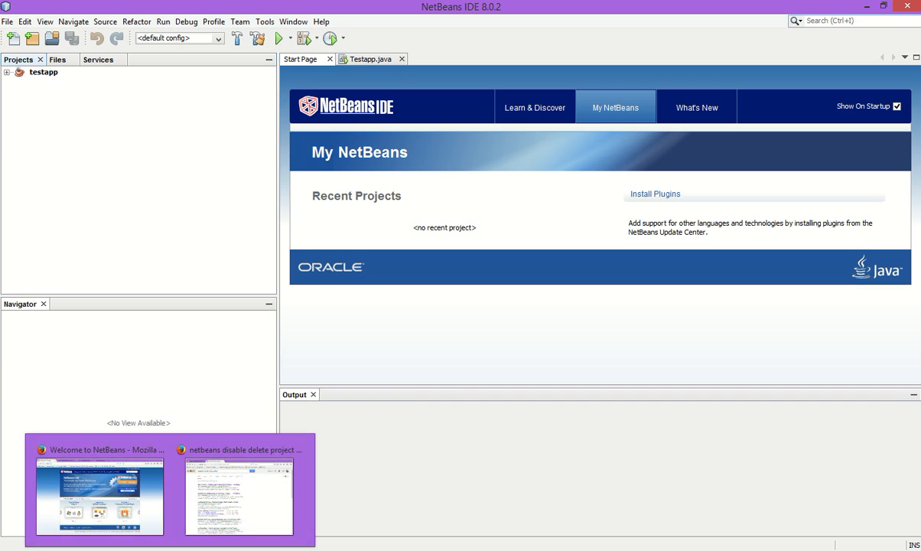
- Switch to Firefox and review the NetBeans home page, the JDK 7 with NetBeans downloads and the AspectJ-for-NetBeans plugin page
{"action": "left_click", "coordinate": [123, 478]}
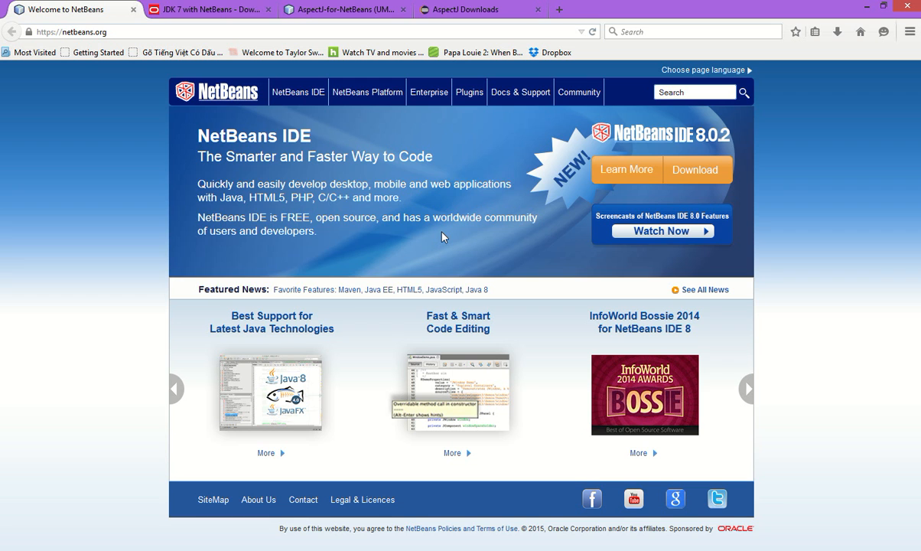
{"action": "left_click", "coordinate": [218, 10]}
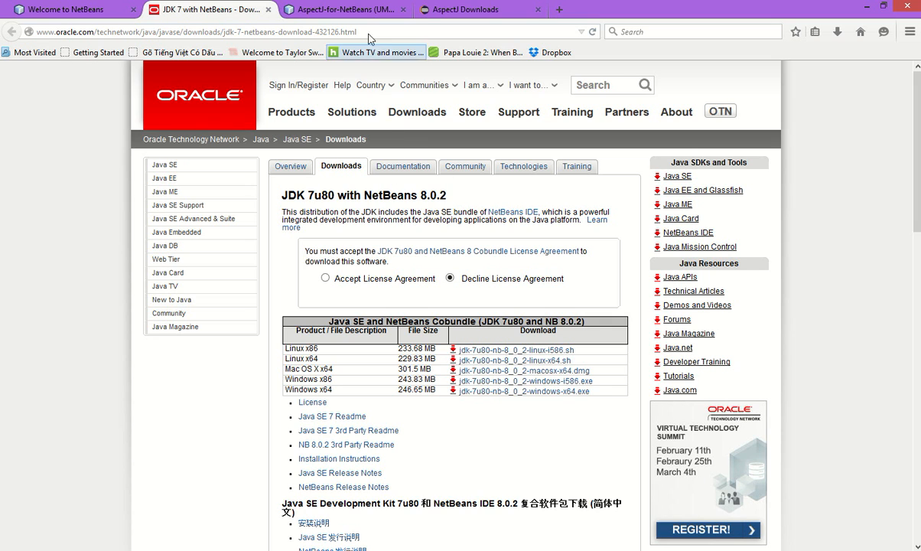
{"action": "left_click", "coordinate": [360, 11]}
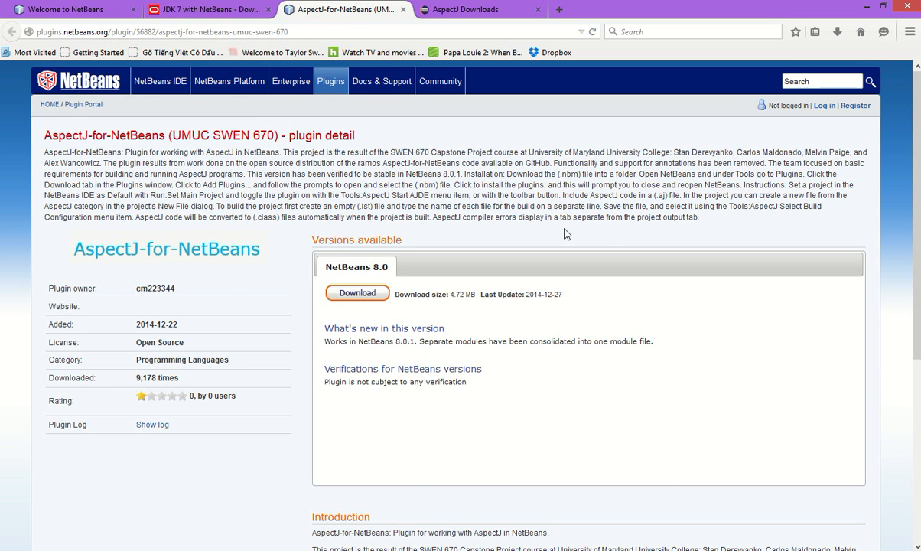
{"action": "left_click_drag", "start_coordinate": [670, 152], "coordinate": [529, 151]}
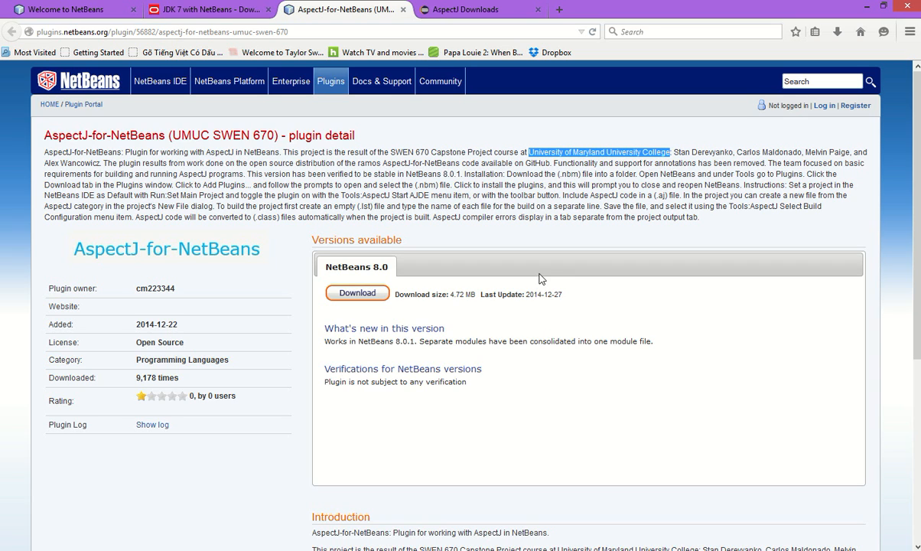
- Find the aspectj-1.8.5.jar download under Latest Stable Release on the AspectJ downloads page
{"action": "left_click", "coordinate": [474, 14]}
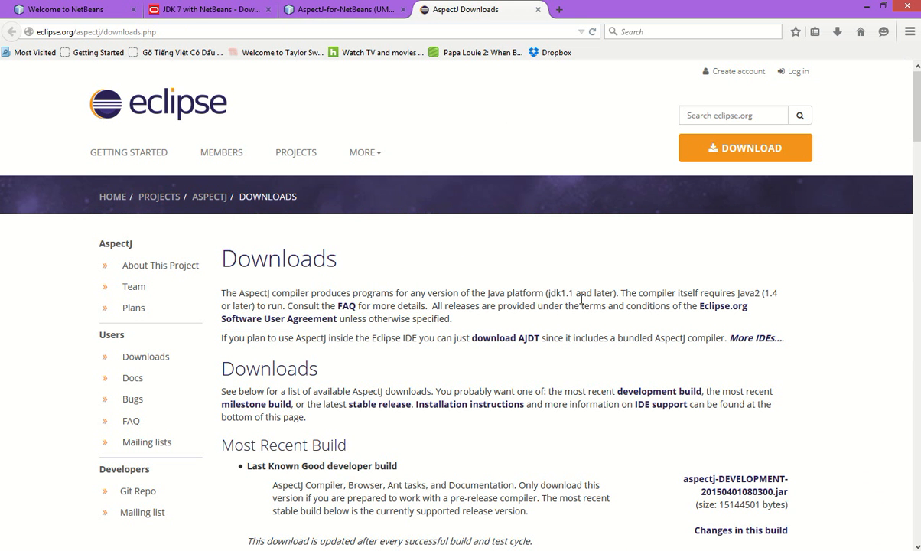
{"action": "scroll", "coordinate": [810, 434], "scroll_direction": "down", "scroll_amount": 2}
{"action": "scroll", "coordinate": [810, 434], "scroll_direction": "down", "scroll_amount": 4}
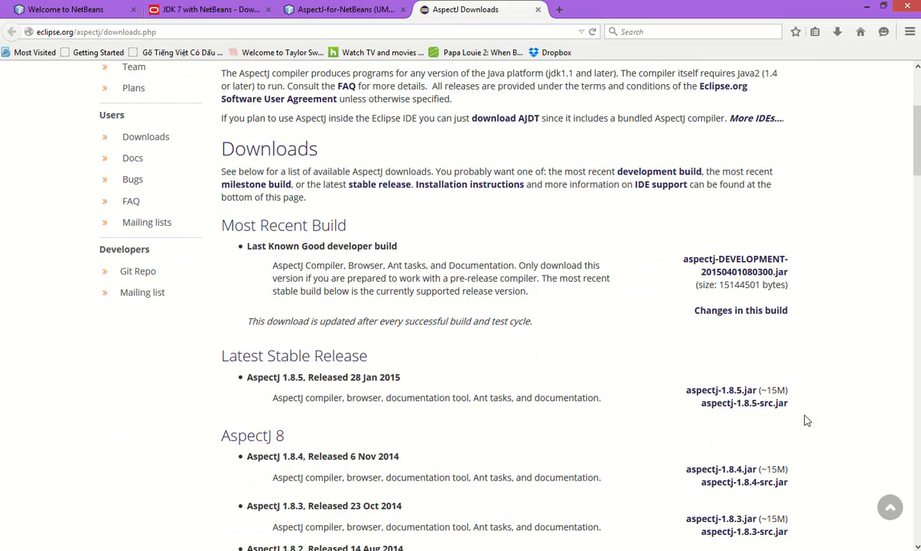
{"action": "left_click_drag", "start_coordinate": [789, 391], "coordinate": [688, 391]}
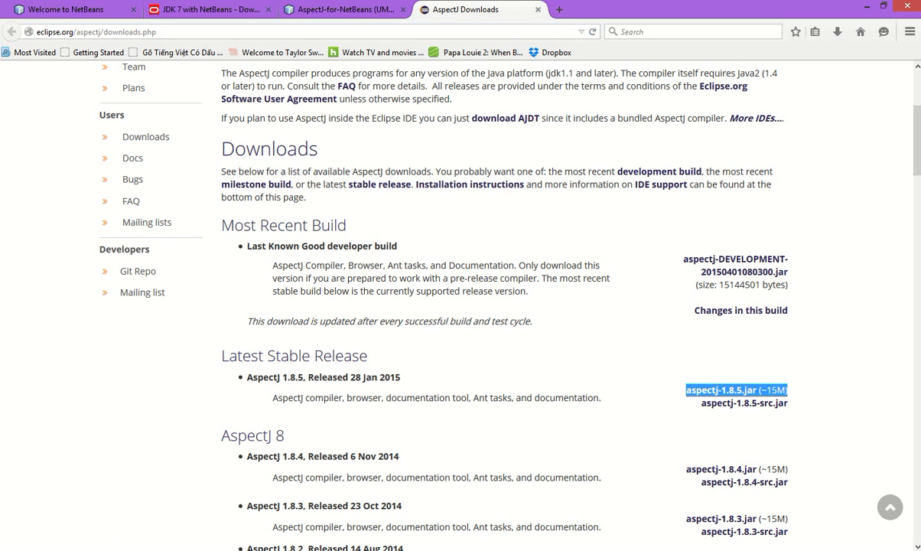
- Switch to the AOP folder in File Explorer, open aspectj-1.8.5.jar with WinRAR archiver and dismiss its extra popup window
{"action": "left_click", "coordinate": [121, 550]}
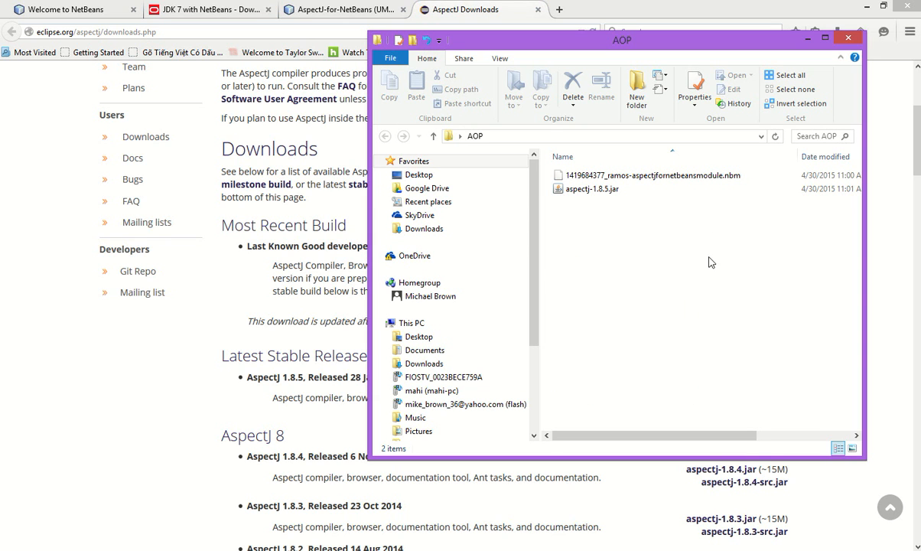
{"action": "left_click", "coordinate": [698, 182]}
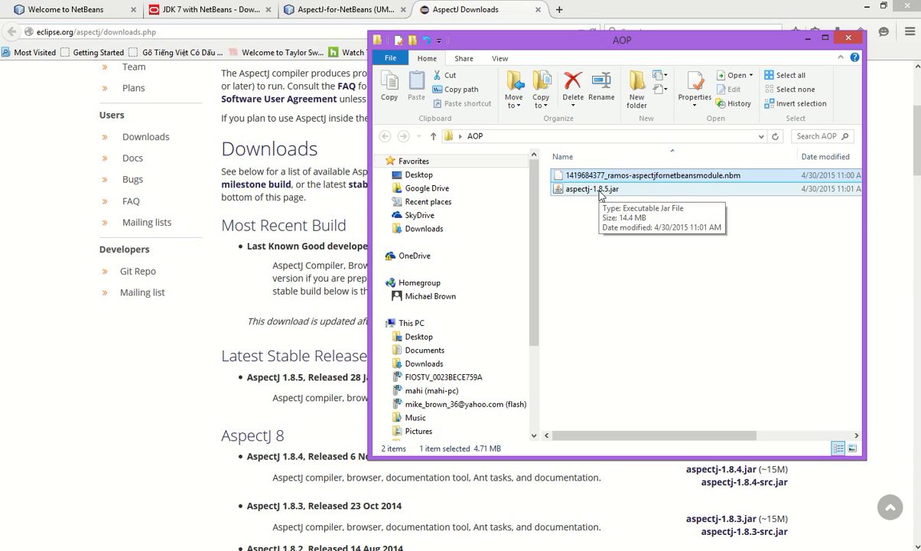
{"action": "left_click", "coordinate": [601, 189]}
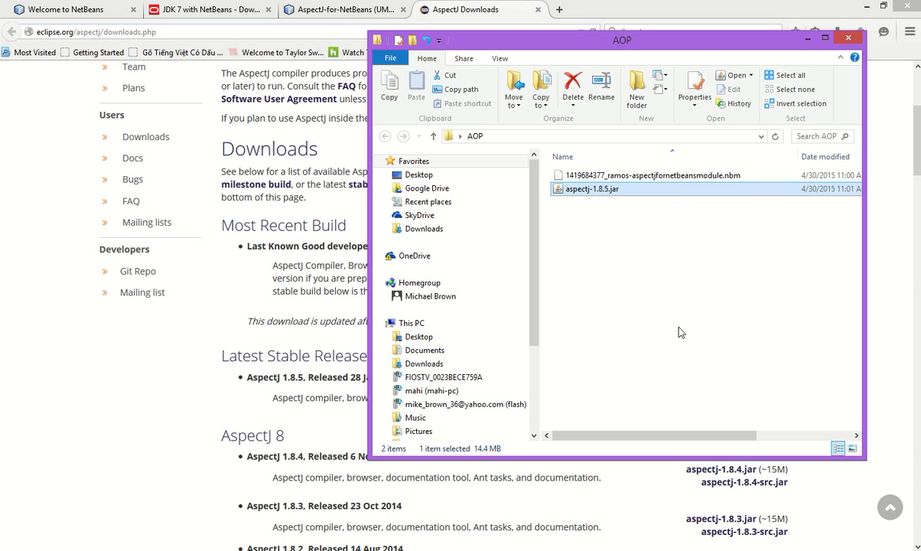
{"action": "right_click", "coordinate": [590, 196]}
{"action": "mouse_move", "coordinate": [640, 242]}
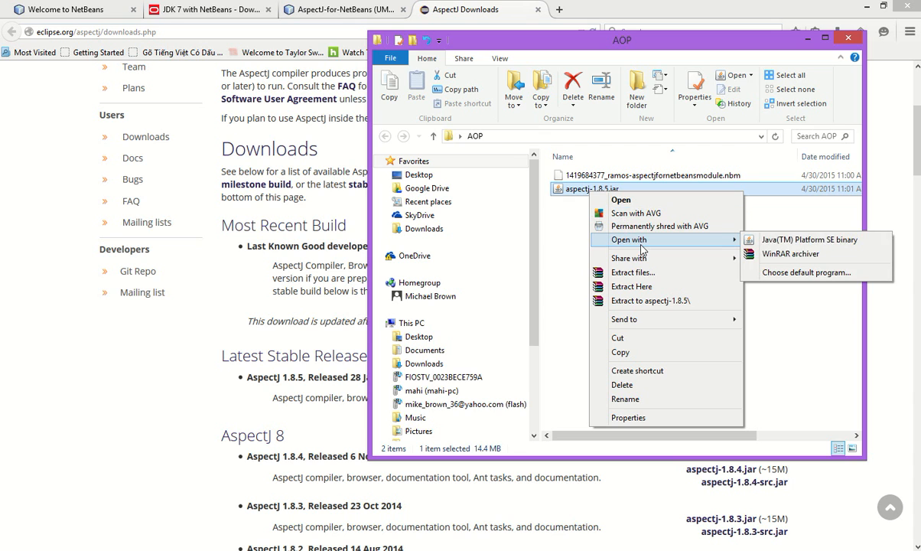
{"action": "left_click", "coordinate": [808, 261]}
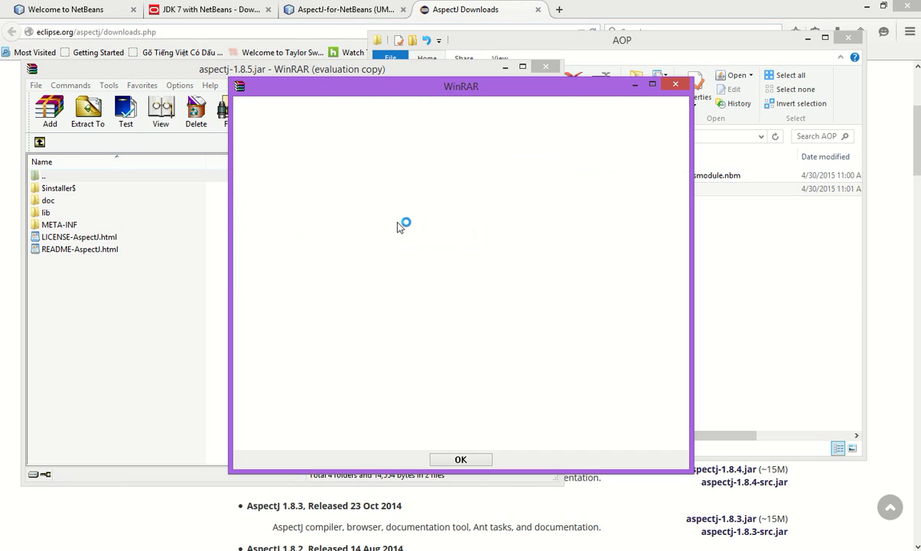
{"action": "left_click", "coordinate": [678, 88]}
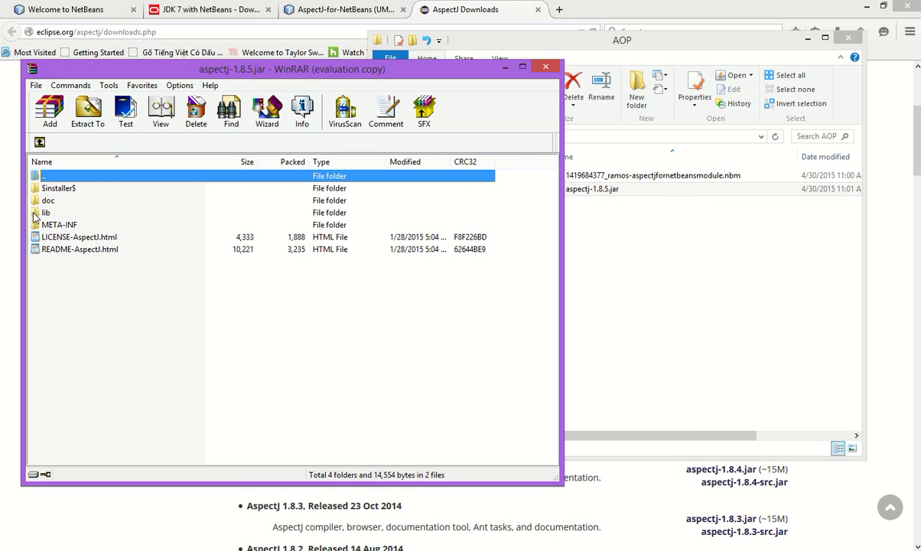
- Extract aspectjrt.jar from the archive's lib folder into the AOP folder and close the archive
{"action": "double_click", "coordinate": [35, 213]}
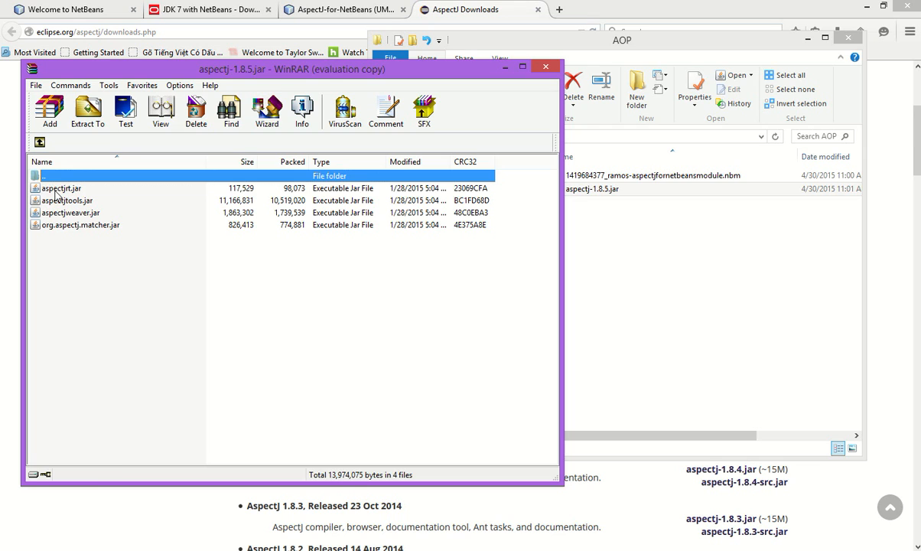
{"action": "left_click", "coordinate": [55, 190]}
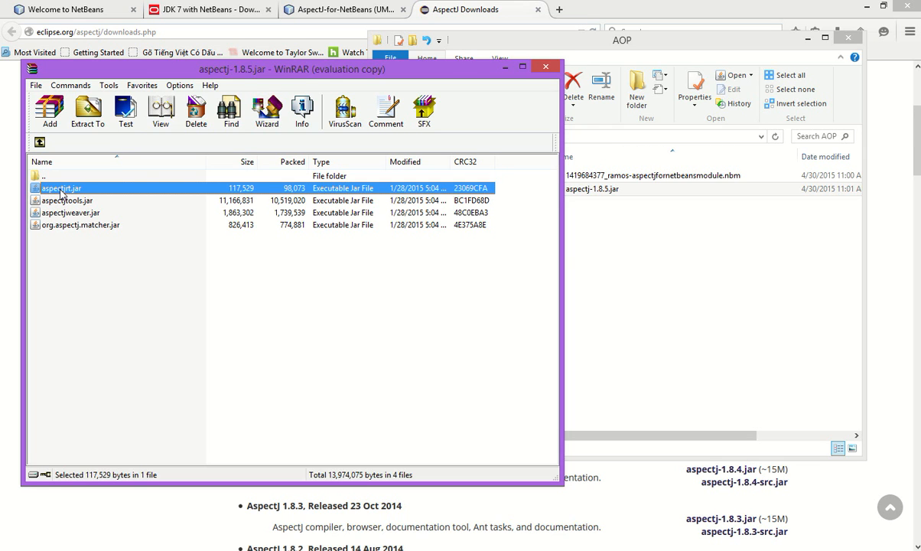
{"action": "left_click_drag", "start_coordinate": [60, 191], "coordinate": [621, 279]}
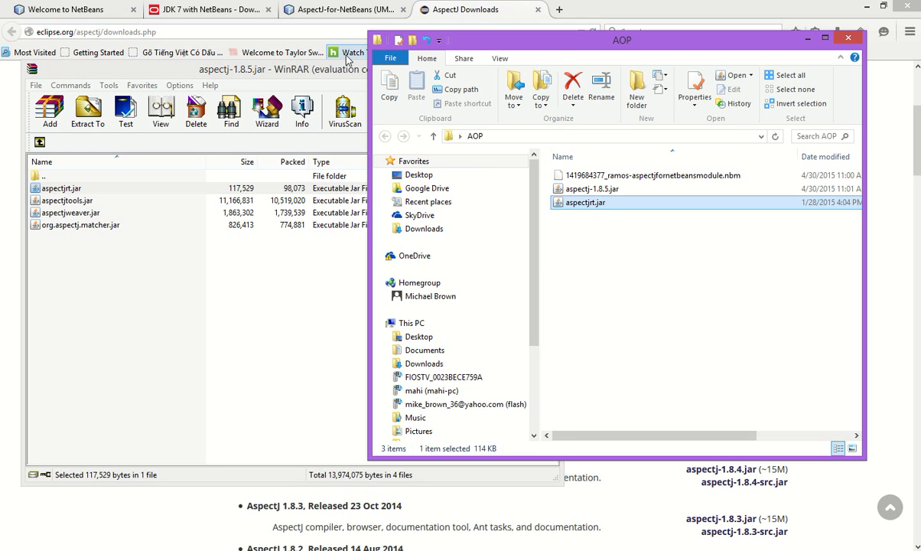
{"action": "left_click", "coordinate": [321, 69]}
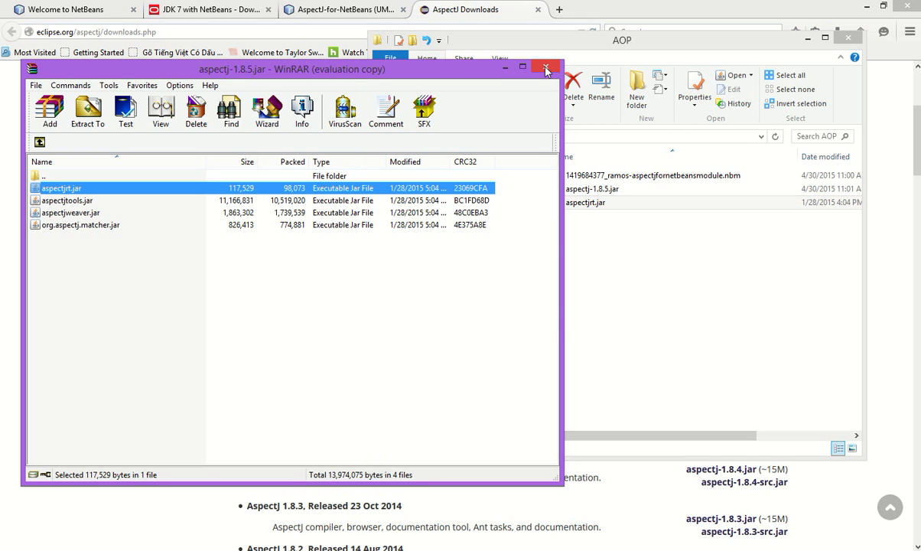
{"action": "left_click", "coordinate": [546, 70]}
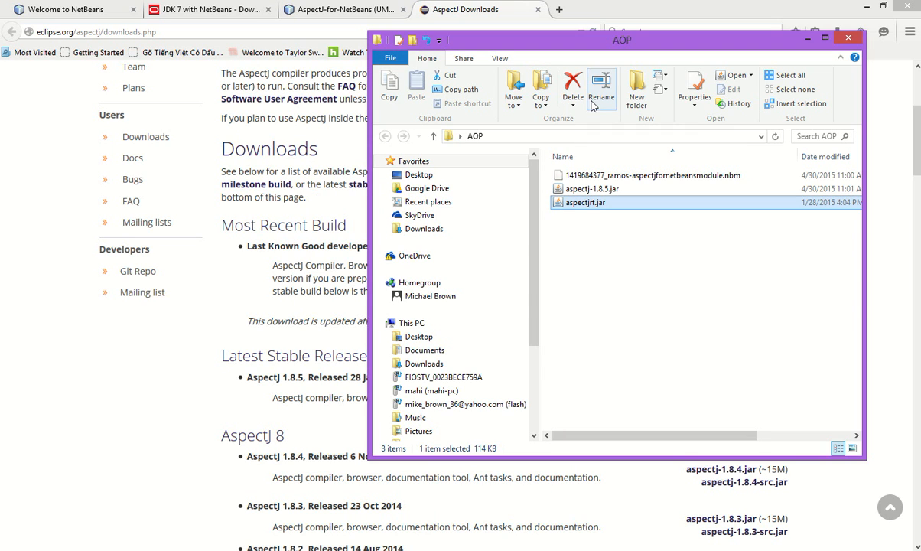
{"action": "left_click", "coordinate": [608, 548]}
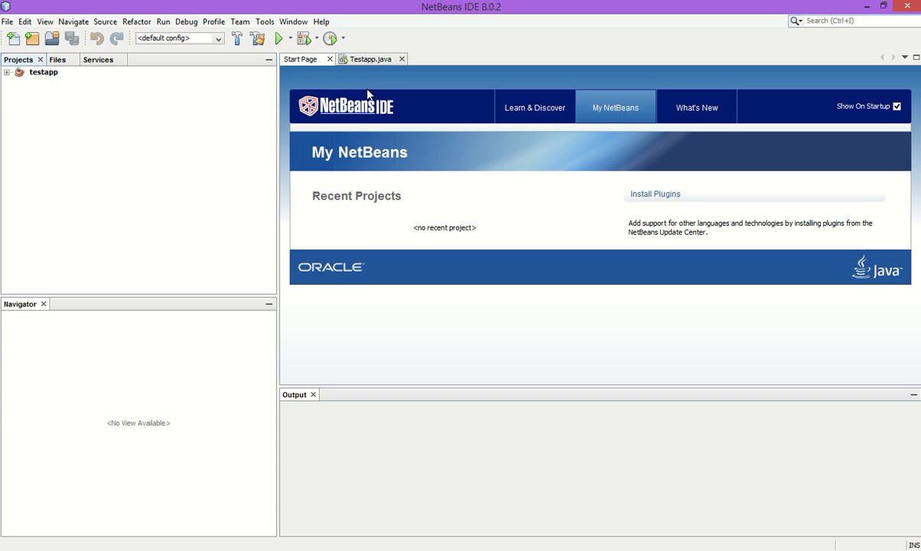
{"action": "left_click", "coordinate": [265, 23]}
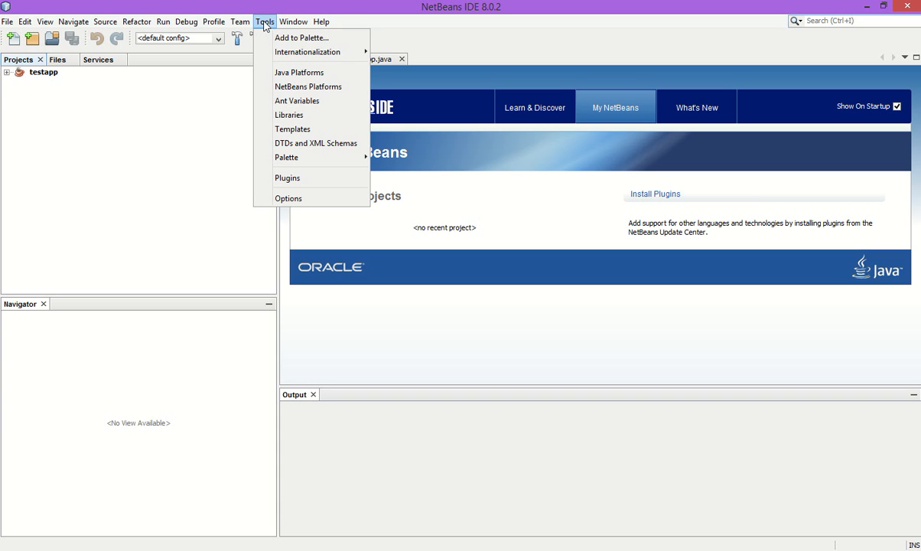
{"action": "left_click", "coordinate": [286, 177]}
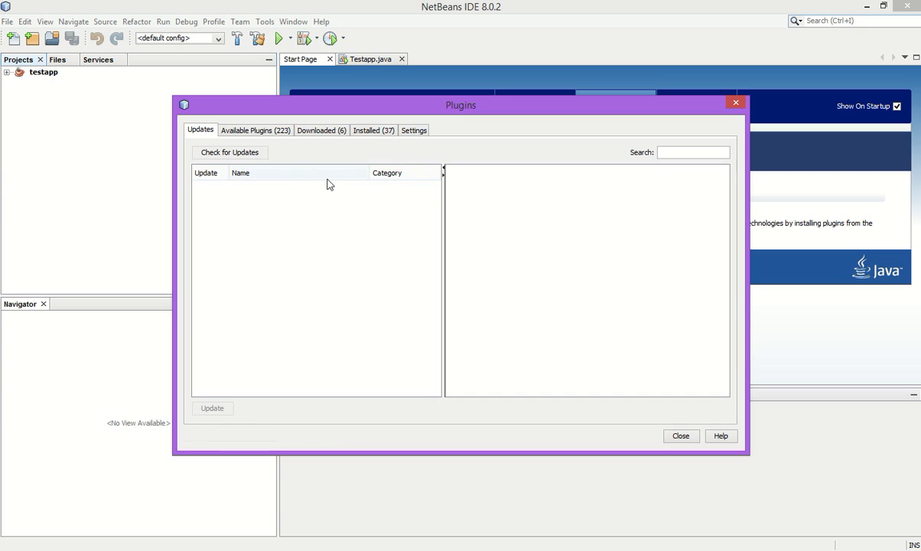
{"action": "left_click", "coordinate": [329, 133]}
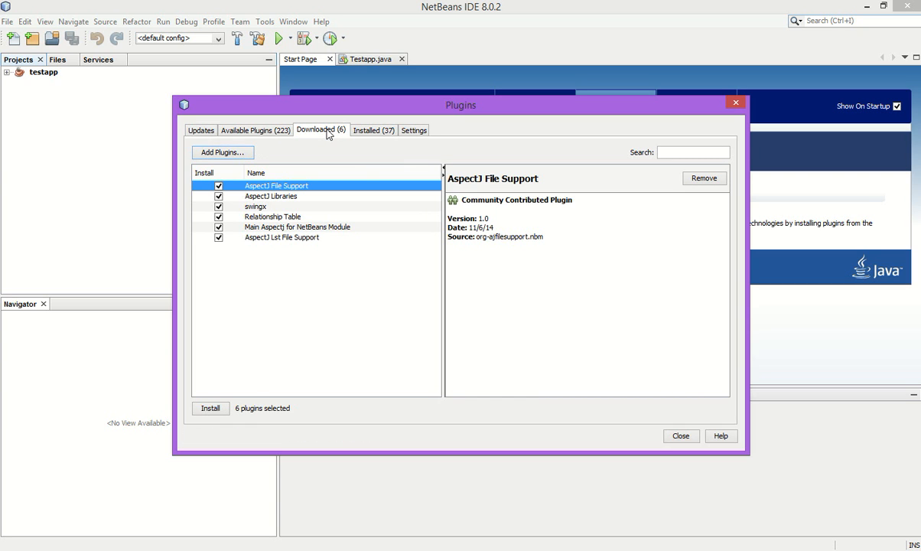
{"action": "left_click", "coordinate": [234, 156]}
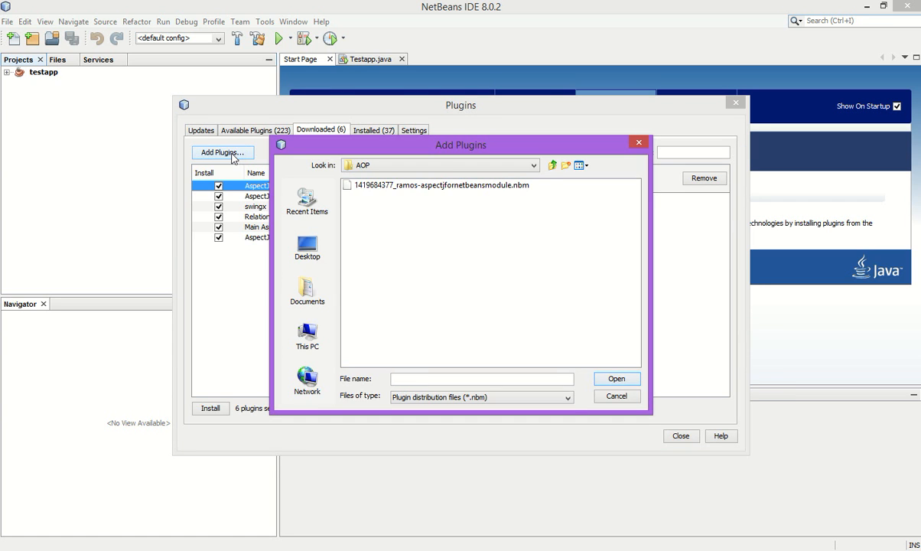
{"action": "left_click", "coordinate": [471, 187]}
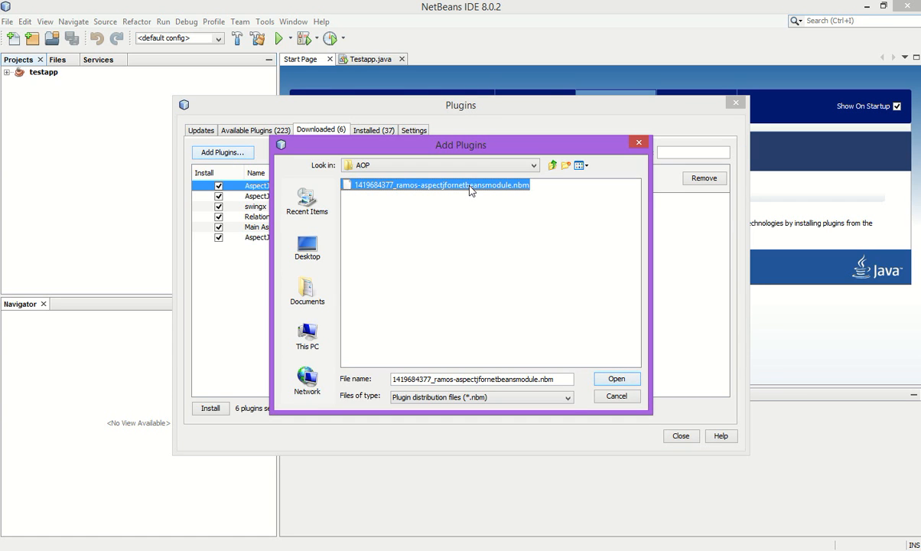
{"action": "left_click", "coordinate": [611, 379]}
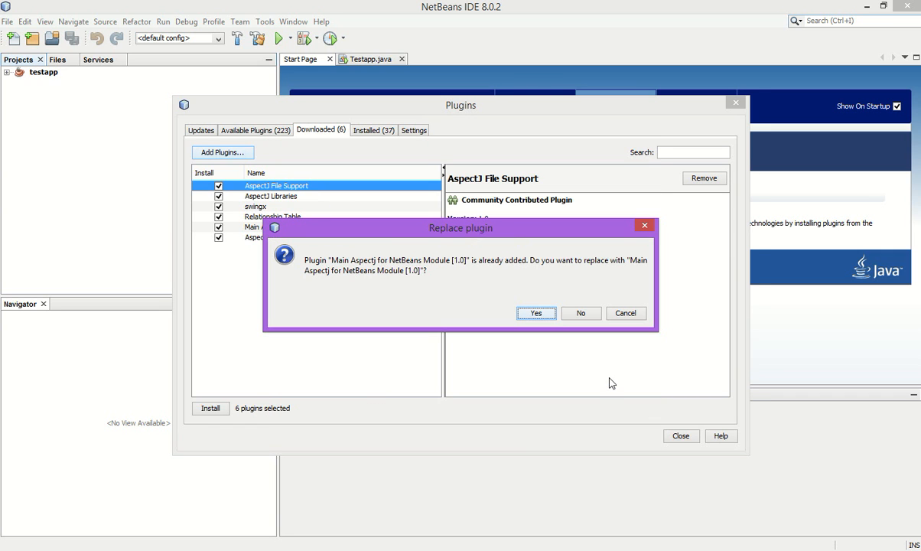
{"action": "left_click", "coordinate": [536, 314]}
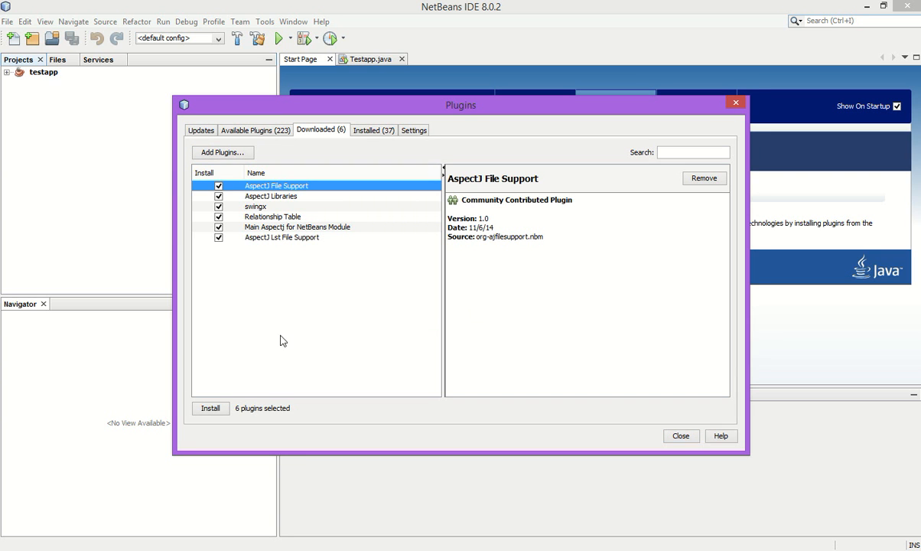
- Install the selected AspectJ plugins, accepting the license terms and the unsigned plugins, and restart the IDE immediately
{"action": "left_click", "coordinate": [211, 408]}
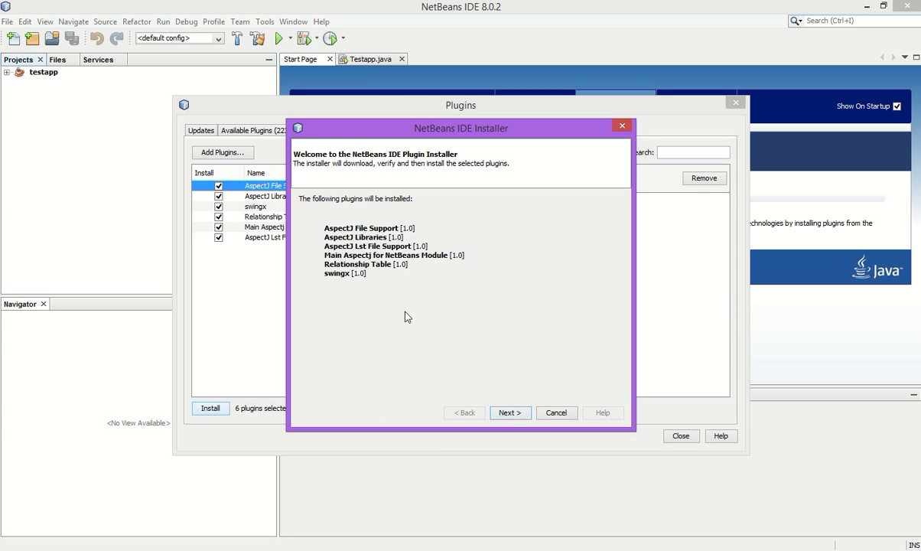
{"action": "left_click", "coordinate": [517, 417]}
{"action": "left_click", "coordinate": [390, 385]}
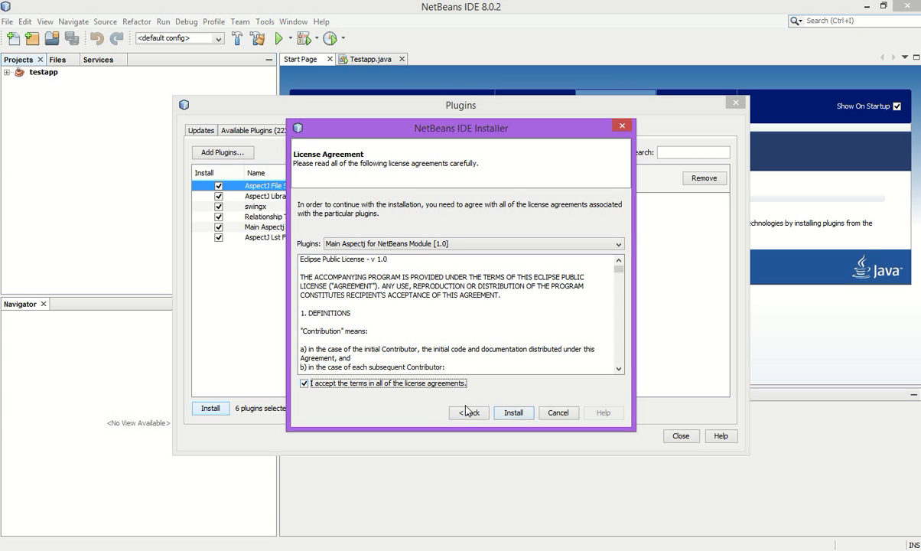
{"action": "left_click", "coordinate": [513, 416]}
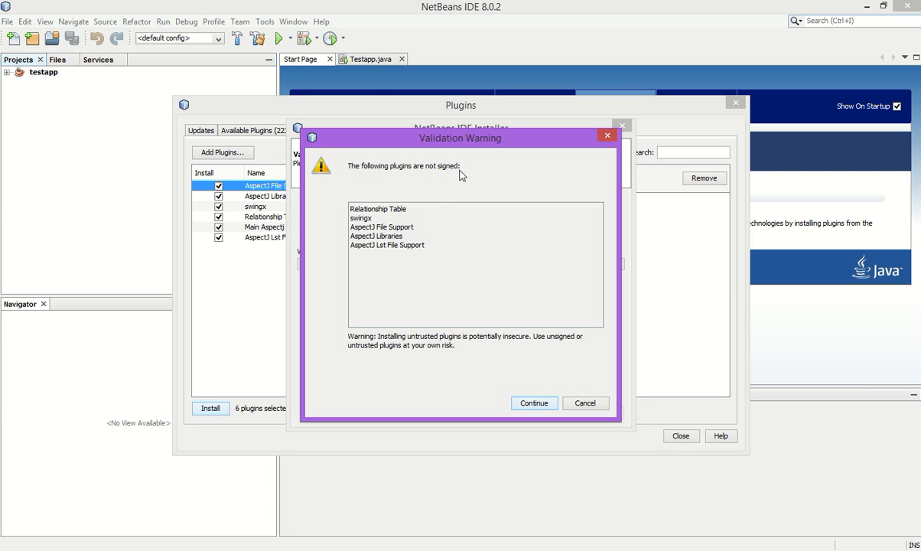
{"action": "left_click", "coordinate": [537, 404]}
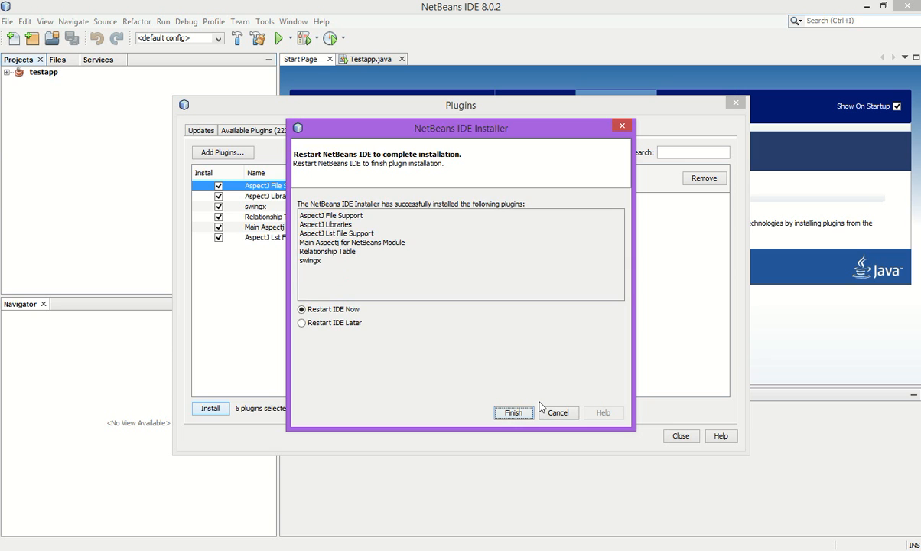
{"action": "left_click", "coordinate": [514, 413]}
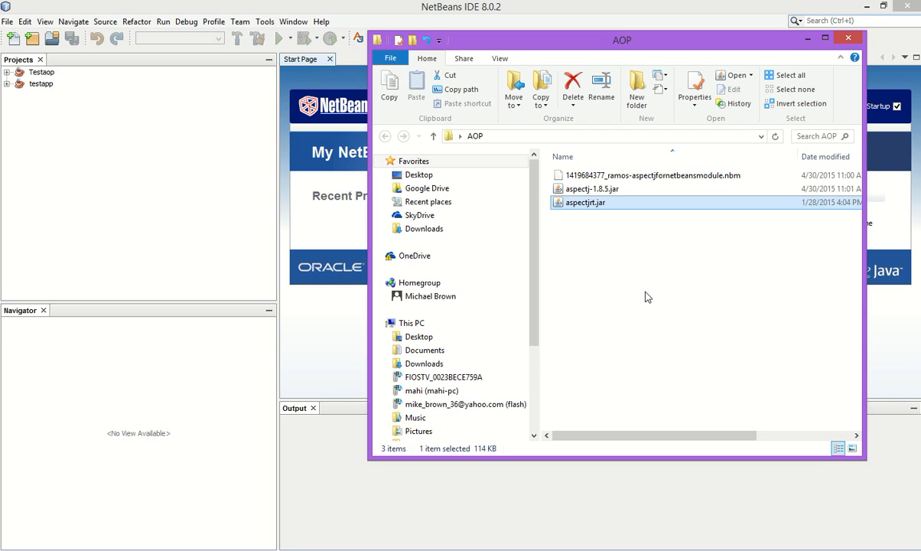
- Switch to NetBeans and create a new Java Application project named Testaop with main class testaop.Testaop
{"action": "left_click", "coordinate": [406, 14]}
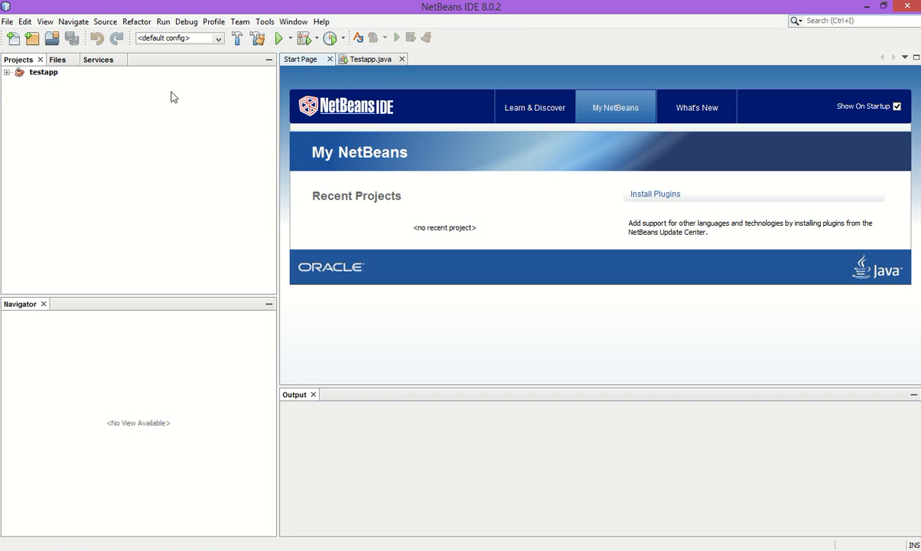
{"action": "left_click", "coordinate": [6, 22]}
{"action": "left_click", "coordinate": [38, 35]}
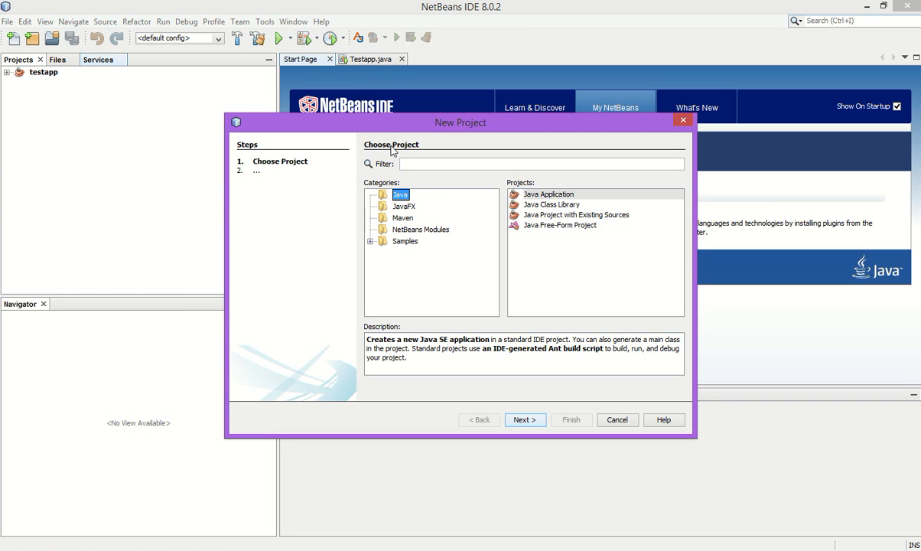
{"action": "left_click", "coordinate": [537, 422]}
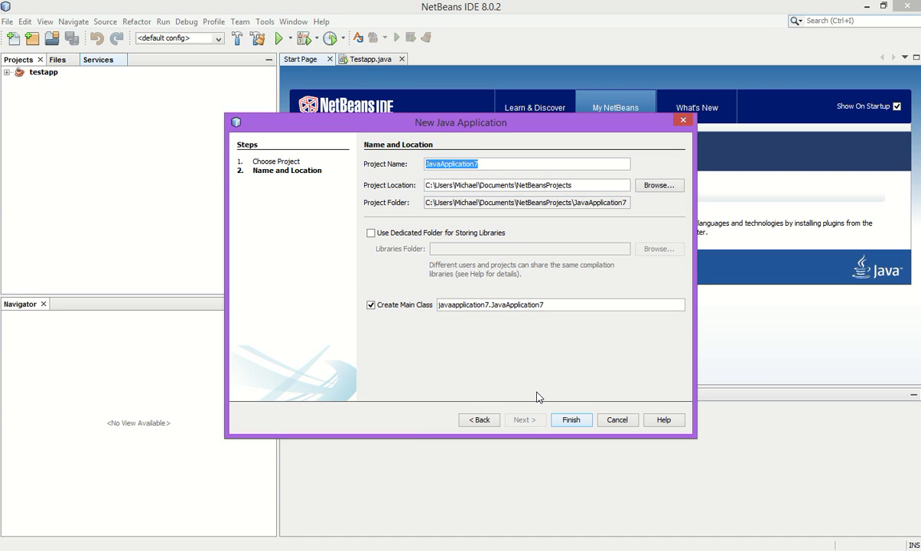
{"action": "type", "text": "Testaop"}
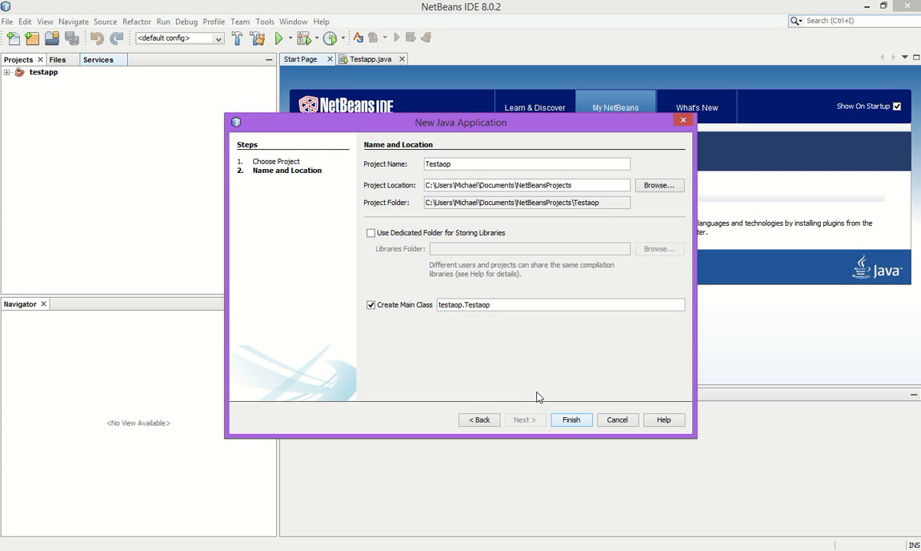
{"action": "left_click", "coordinate": [573, 419]}
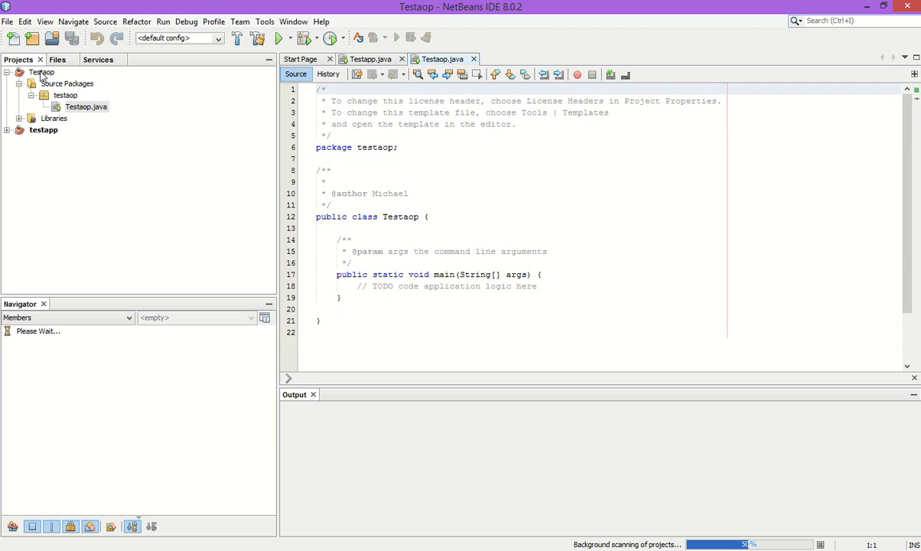
- Set Testaop as the main project and close the Testapp.java and Testaop.java editors
{"action": "left_click", "coordinate": [42, 73]}
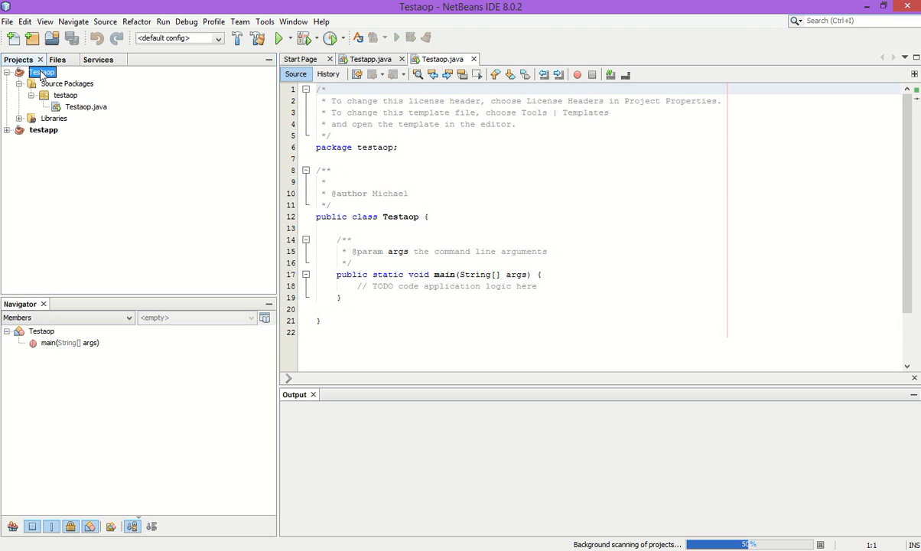
{"action": "left_click", "coordinate": [167, 22]}
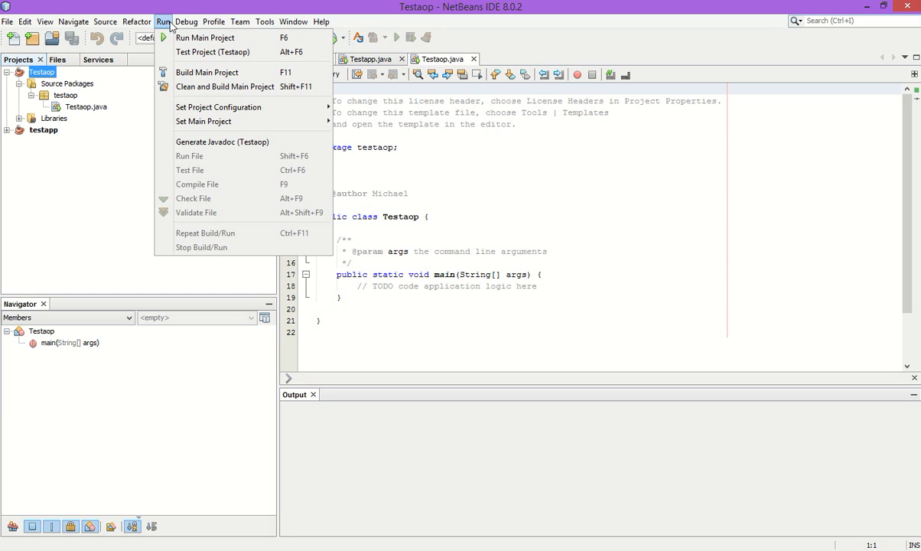
{"action": "mouse_move", "coordinate": [213, 127]}
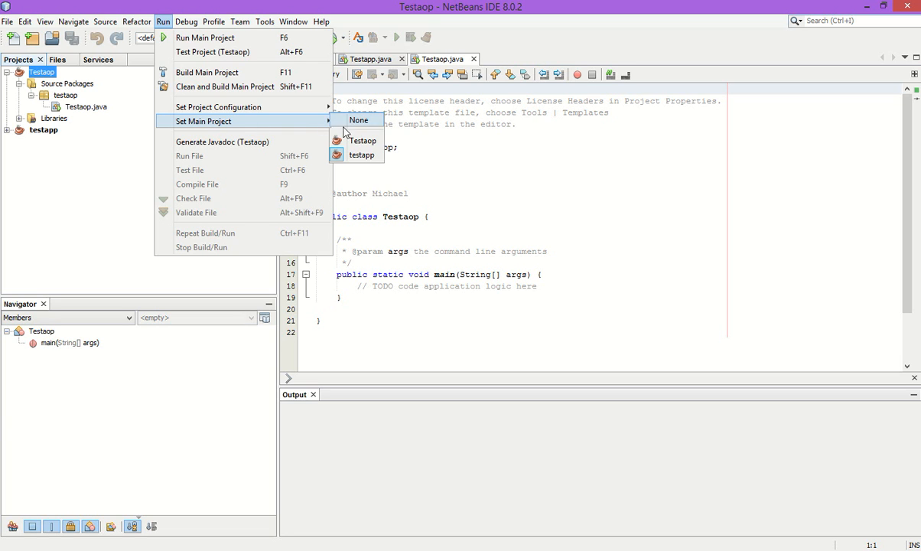
{"action": "left_click", "coordinate": [340, 140]}
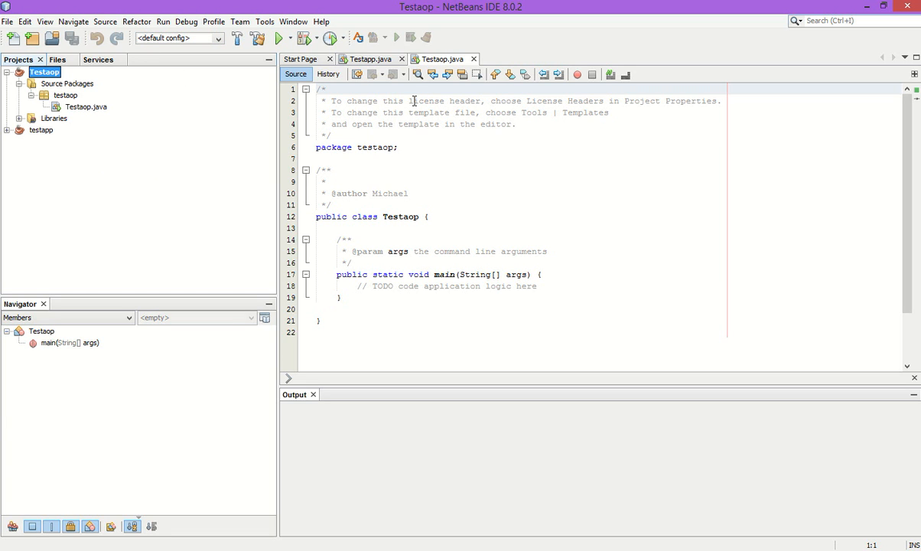
{"action": "left_click", "coordinate": [402, 59]}
{"action": "left_click", "coordinate": [402, 60]}
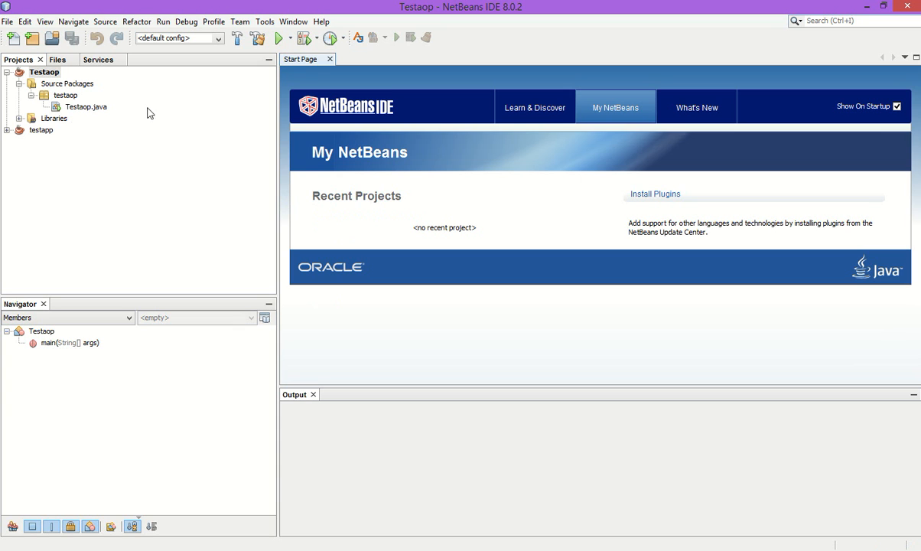
- Add aspectjrt.jar from the AOP folder to the Testaop project's libraries
{"action": "left_click", "coordinate": [18, 119]}
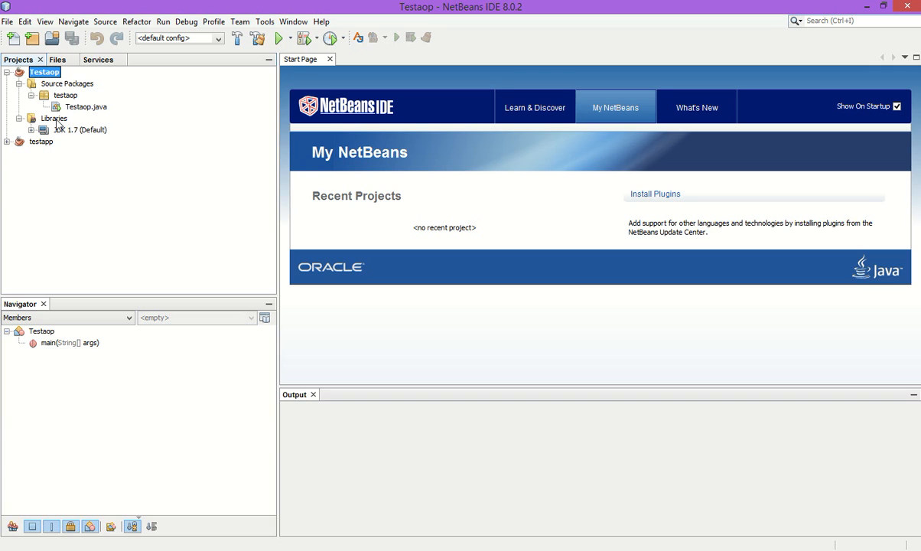
{"action": "right_click", "coordinate": [57, 122]}
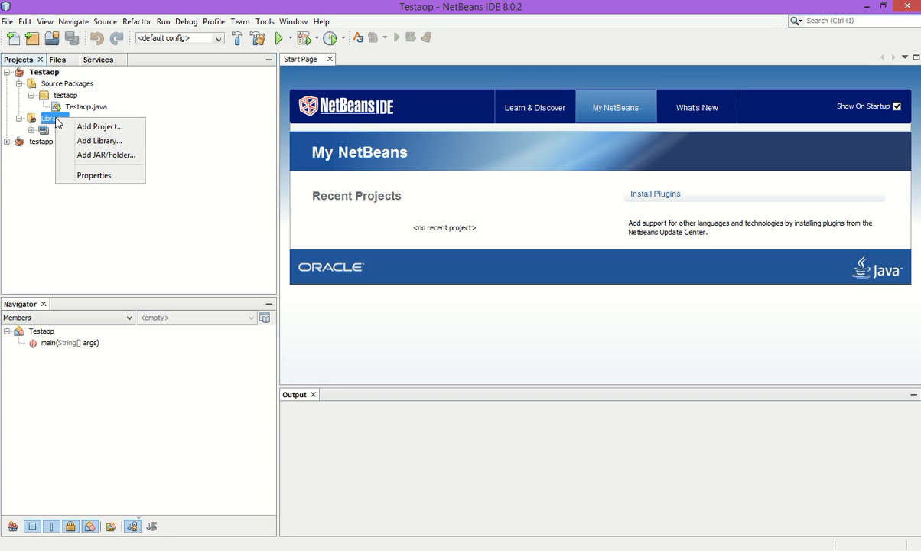
{"action": "left_click", "coordinate": [103, 156]}
{"action": "left_click", "coordinate": [303, 199]}
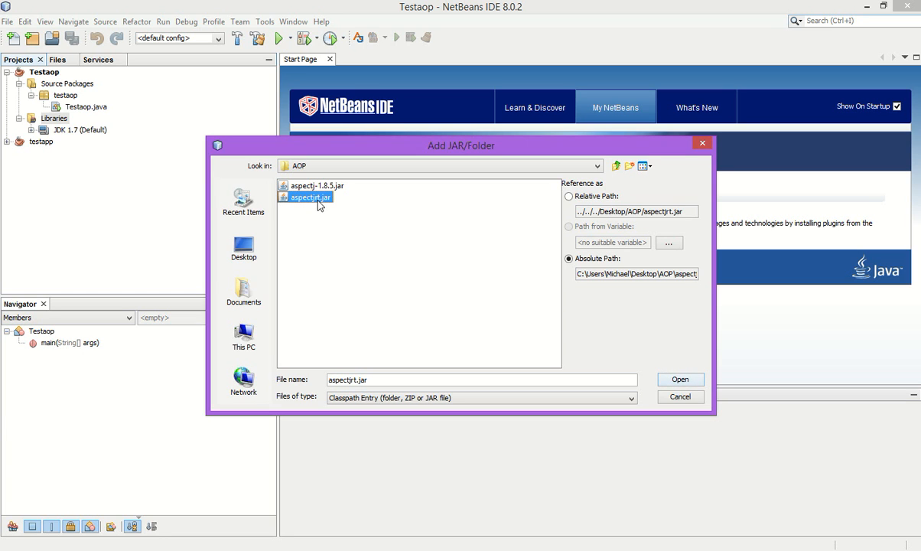
{"action": "left_click", "coordinate": [680, 380]}
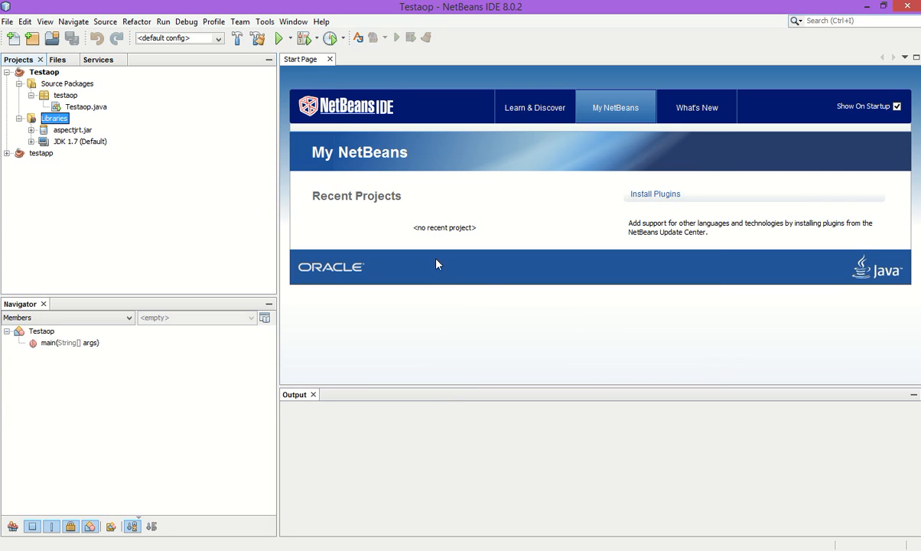
- Toggle AspectJ support for the Testaop project and leave it switched on
{"action": "left_click", "coordinate": [357, 39]}
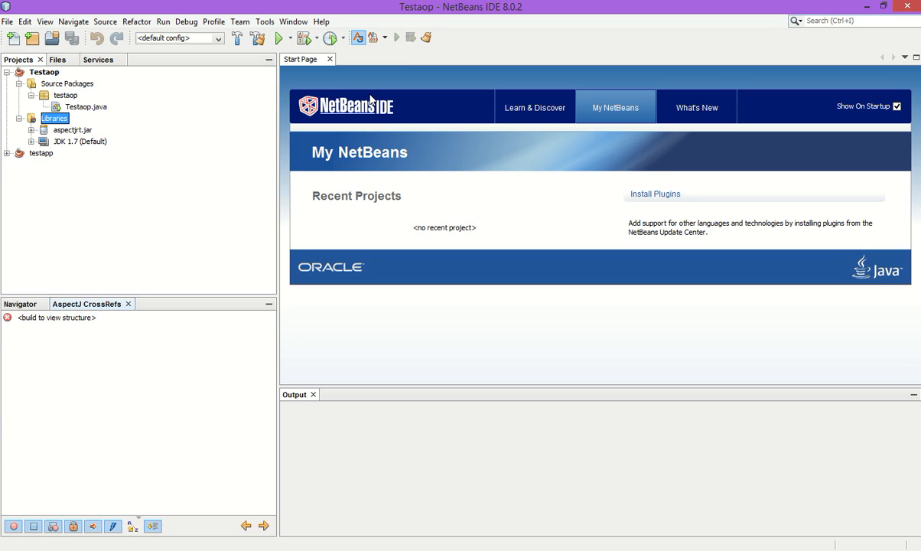
{"action": "left_click", "coordinate": [357, 39]}
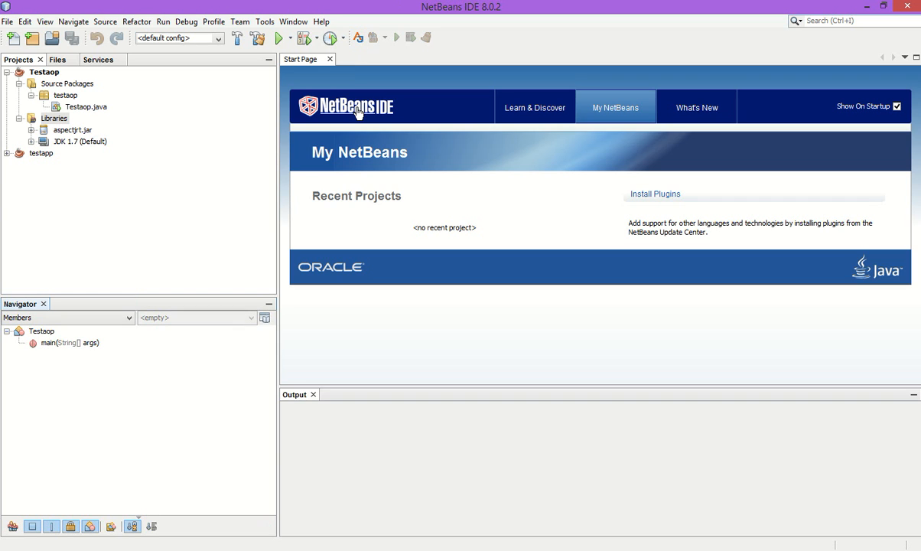
{"action": "left_click", "coordinate": [357, 40]}
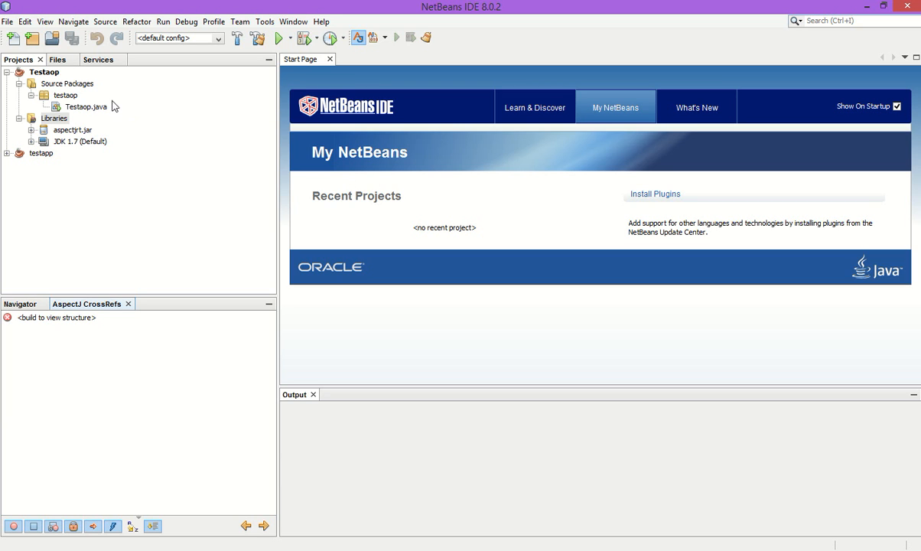
- Create a new Java class named test in the testaop package
{"action": "left_click", "coordinate": [67, 96]}
{"action": "right_click", "coordinate": [67, 96]}
{"action": "mouse_move", "coordinate": [119, 111]}
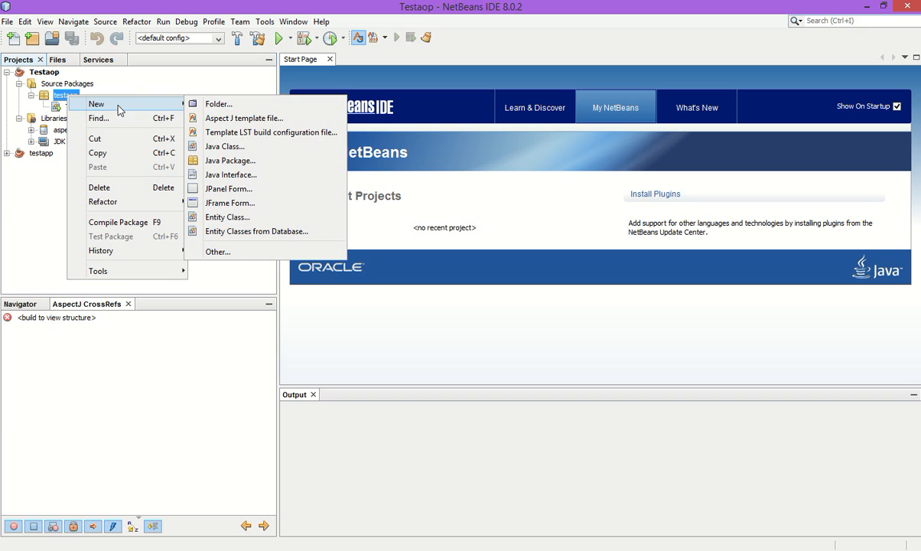
{"action": "left_click", "coordinate": [246, 251]}
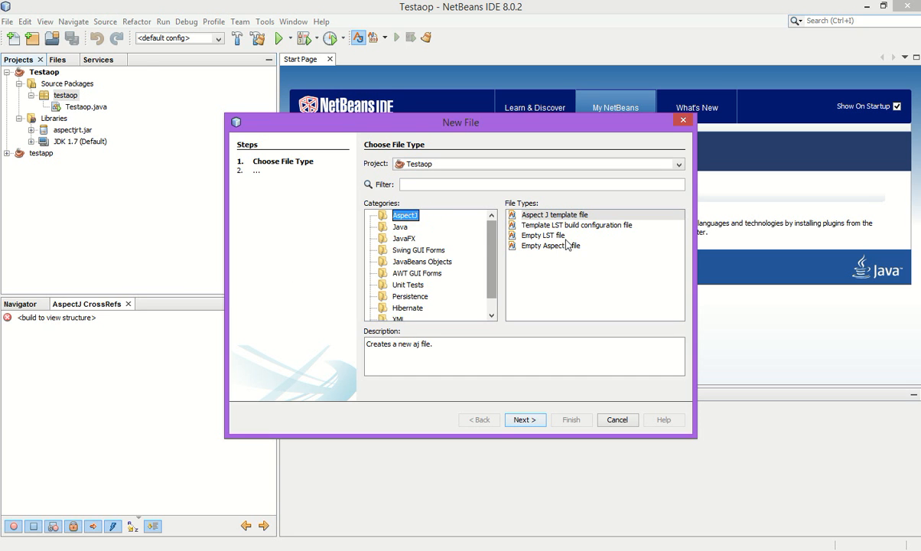
{"action": "left_click", "coordinate": [398, 227]}
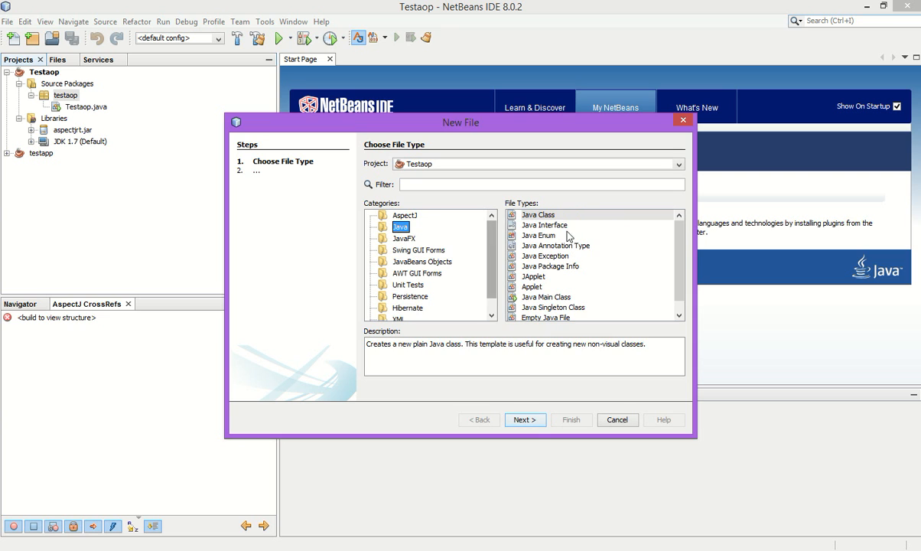
{"action": "left_click", "coordinate": [526, 420]}
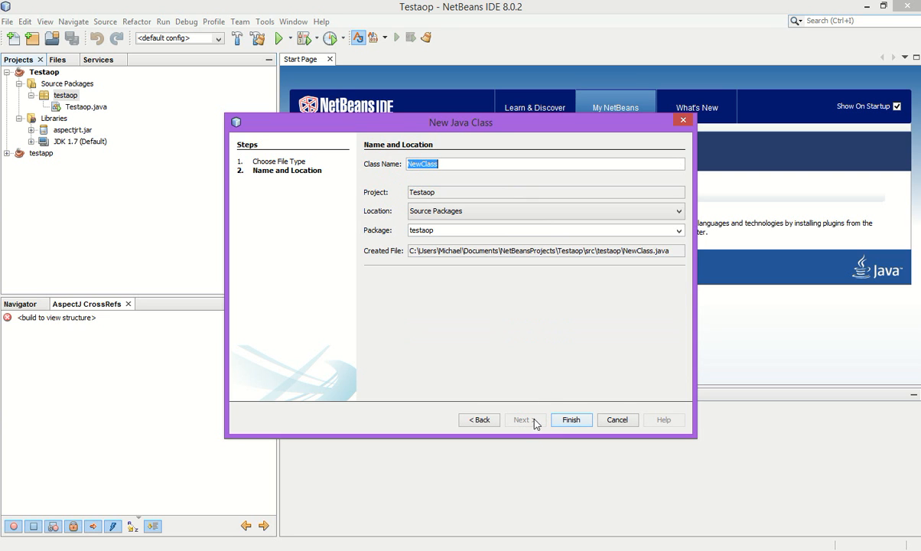
{"action": "type", "text": "test"}
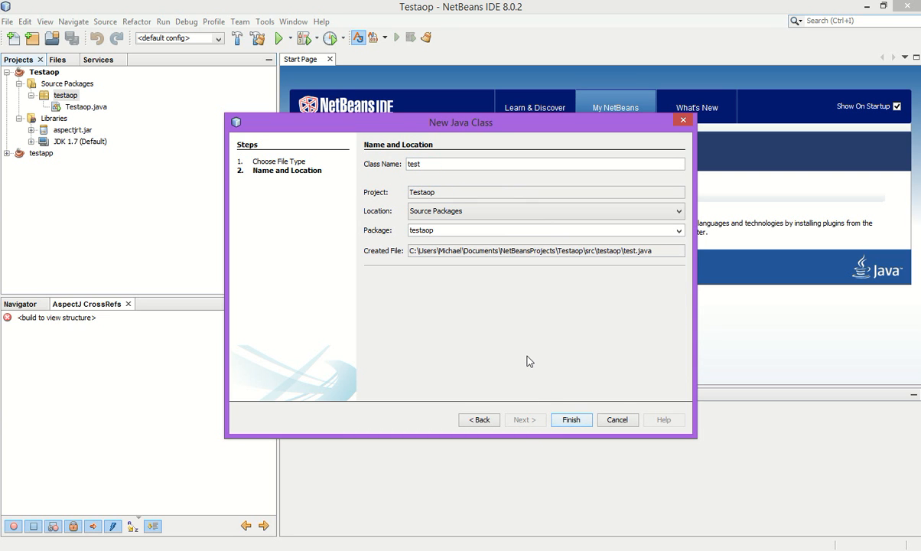
{"action": "left_click", "coordinate": [571, 419]}
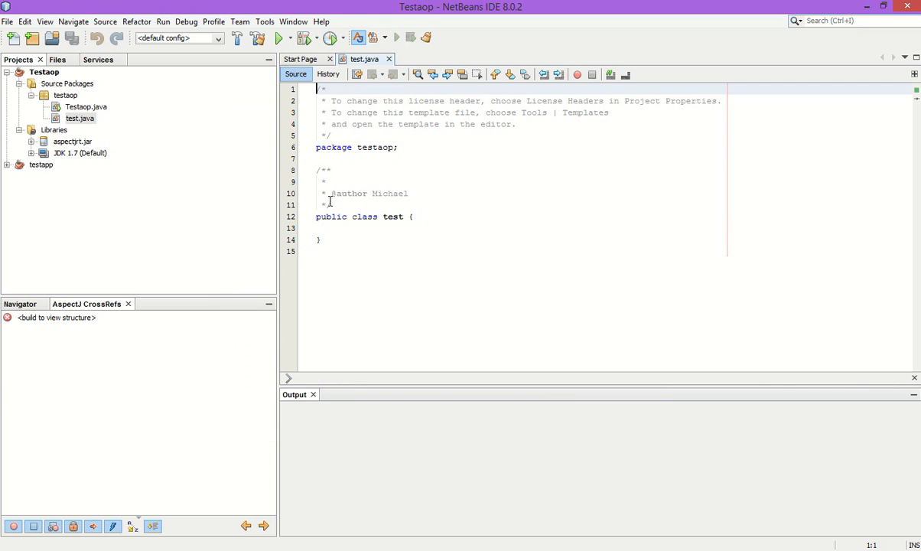
- Declare a method public void test() with an opening brace inside the test class
{"action": "left_click", "coordinate": [437, 223]}
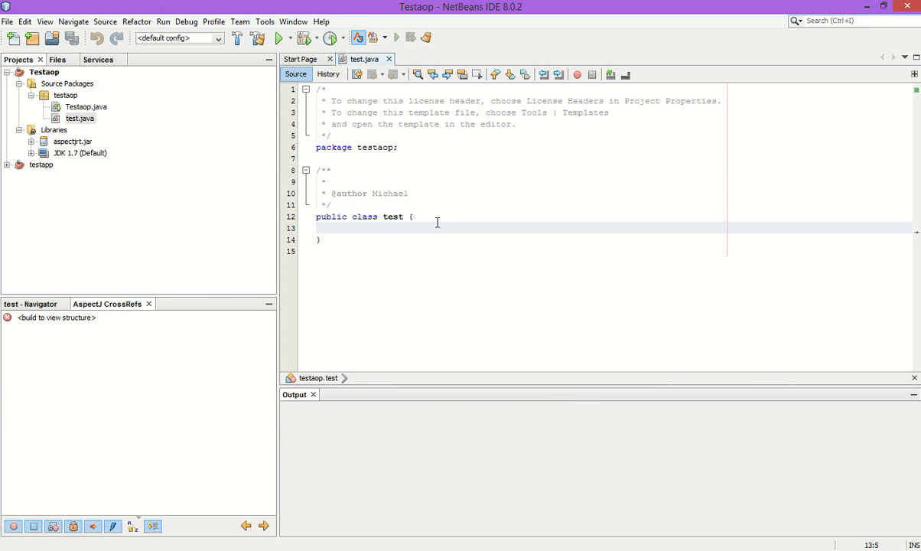
{"action": "type", "text": "public voids te"}
{"action": "key", "text": "BackSpace"}
{"action": "key", "text": "BackSpace"}
{"action": "key", "text": "BackSpace"}
{"action": "key", "text": "BackSpace"}
{"action": "type", "text": "test()"}
{"action": "key", "text": "Return"}
{"action": "type", "text": "{"}
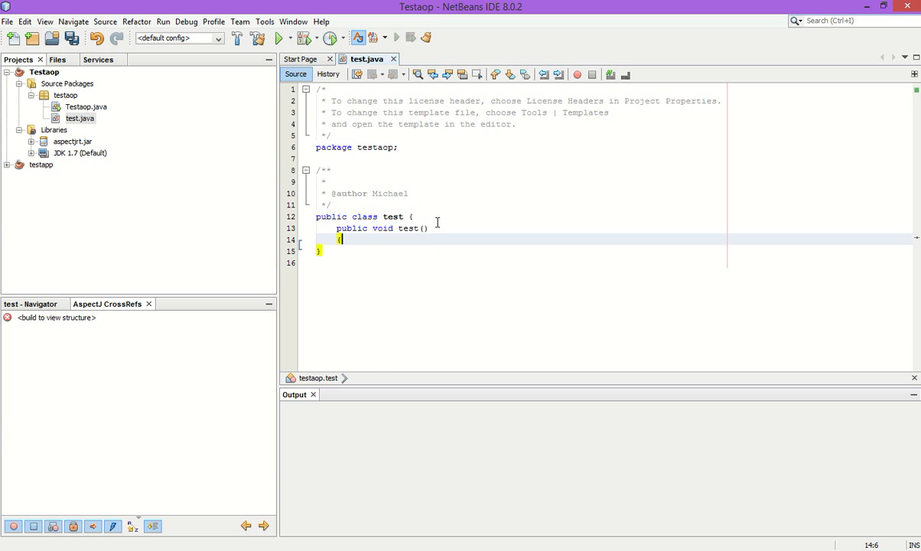
- Write a System.out.println statement in the test() method's body that prints "Testing ...."
{"action": "key", "text": "Return"}
{"action": "type", "text": "System"}
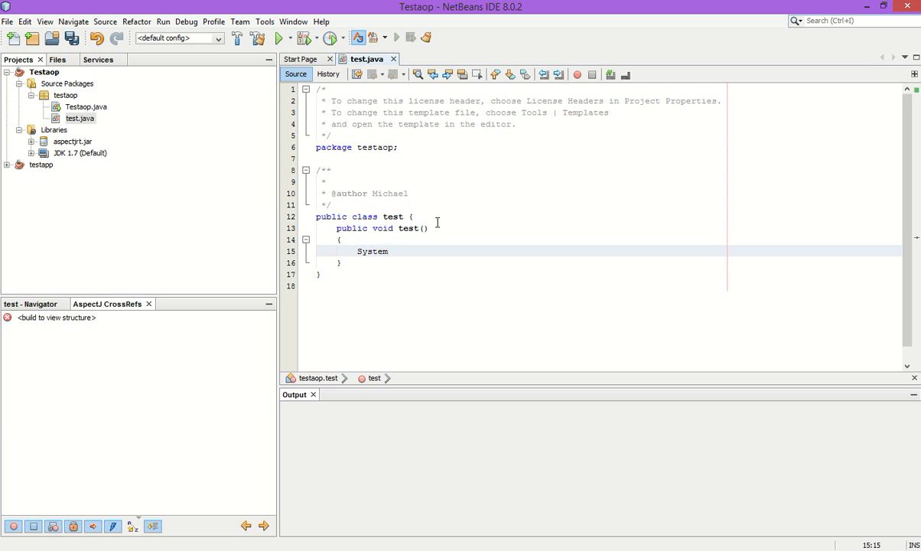
{"action": "type", "text": ".out.println(\"Syste"}
{"action": "key", "text": "BackSpace"}
{"action": "key", "text": "BackSpace"}
{"action": "key", "text": "BackSpace"}
{"action": "key", "text": "BackSpace"}
{"action": "key", "text": "BackSpace"}
{"action": "type", "text": "TEsti"}
{"action": "key", "text": "BackSpace"}
{"action": "key", "text": "BackSpace"}
{"action": "key", "text": "BackSpace"}
{"action": "type", "text": "sting ....\");"}
{"action": "key", "text": "Up"}
- In the main method of Testaop.java, add test t = new test(); and a call to t.test();
{"action": "double_click", "coordinate": [77, 107]}
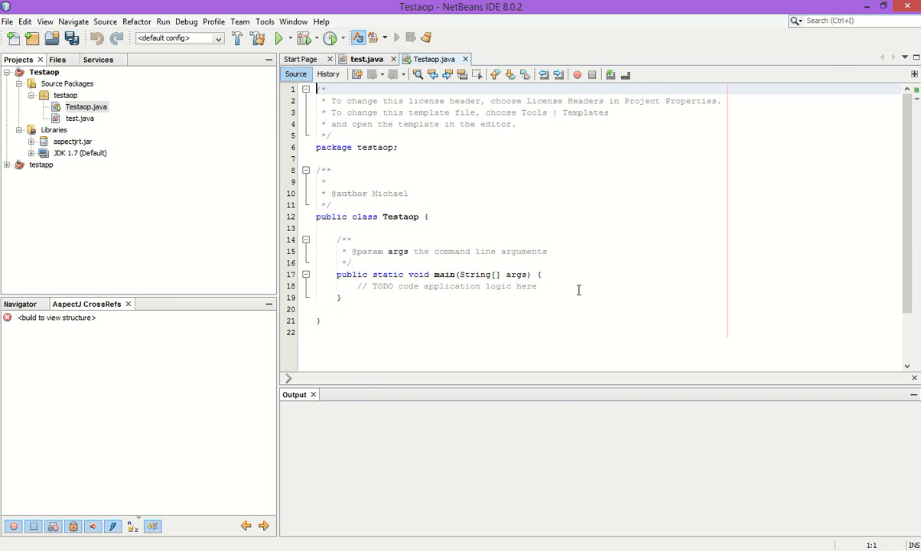
{"action": "left_click", "coordinate": [578, 287]}
{"action": "key", "text": "Return"}
{"action": "type", "text": "test "}
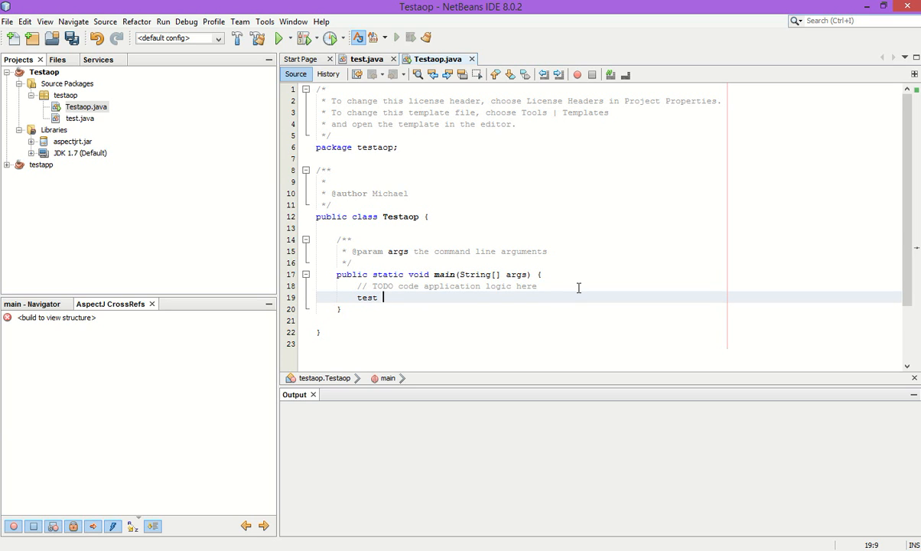
{"action": "type", "text": "t = new test();"}
{"action": "key", "text": "Return"}
{"action": "type", "text": "t."}
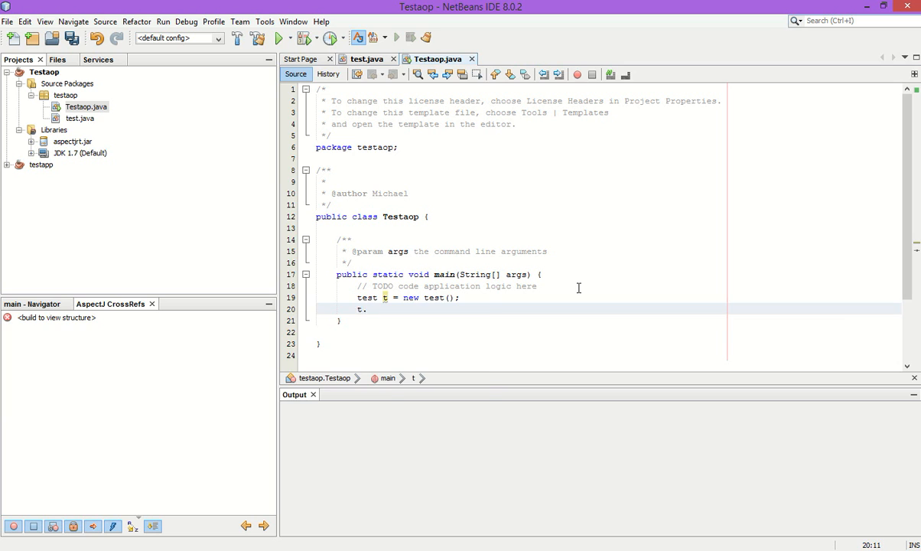
{"action": "type", "text": "t"}
{"action": "key", "text": "Return"}
{"action": "type", "text": ";"}
- Save all files, run the Testaop project and check the printed line in the output
{"action": "left_click", "coordinate": [72, 38]}
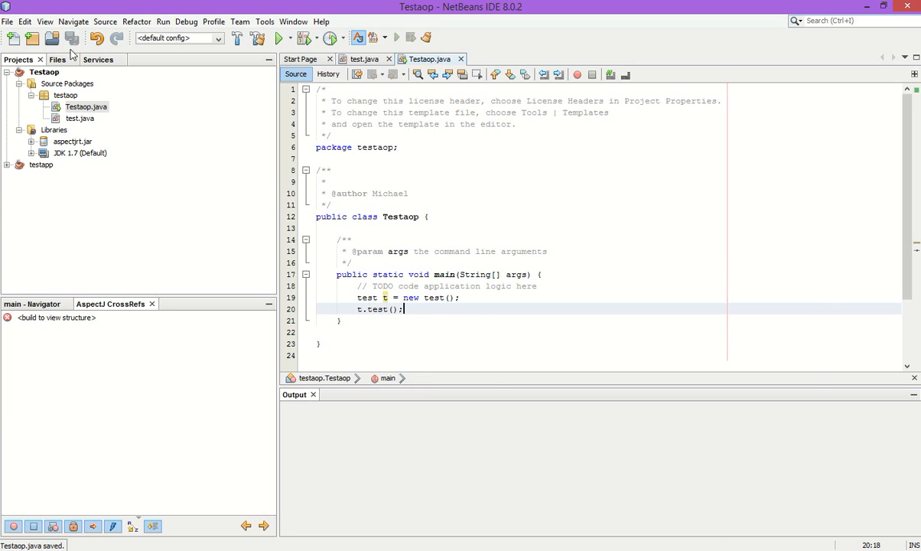
{"action": "left_click", "coordinate": [280, 41]}
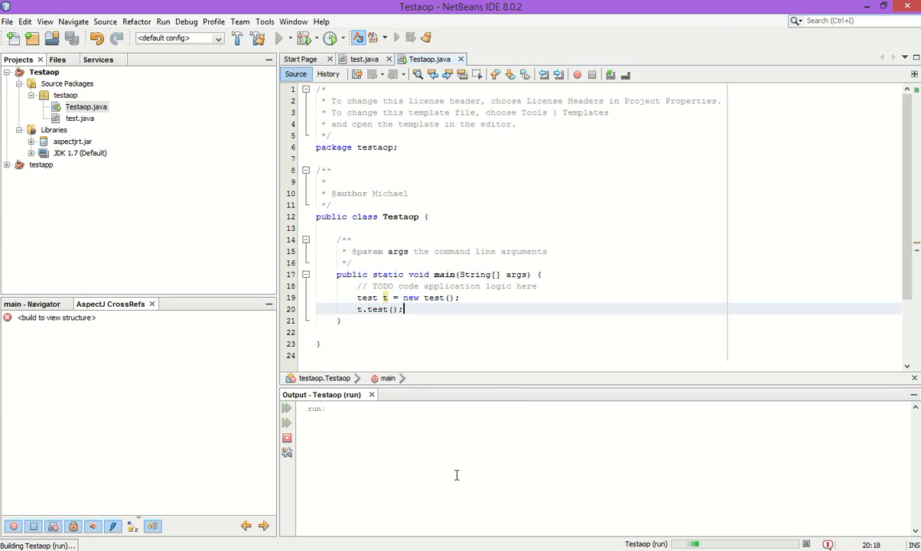
{"action": "left_click_drag", "start_coordinate": [361, 418], "coordinate": [307, 418]}
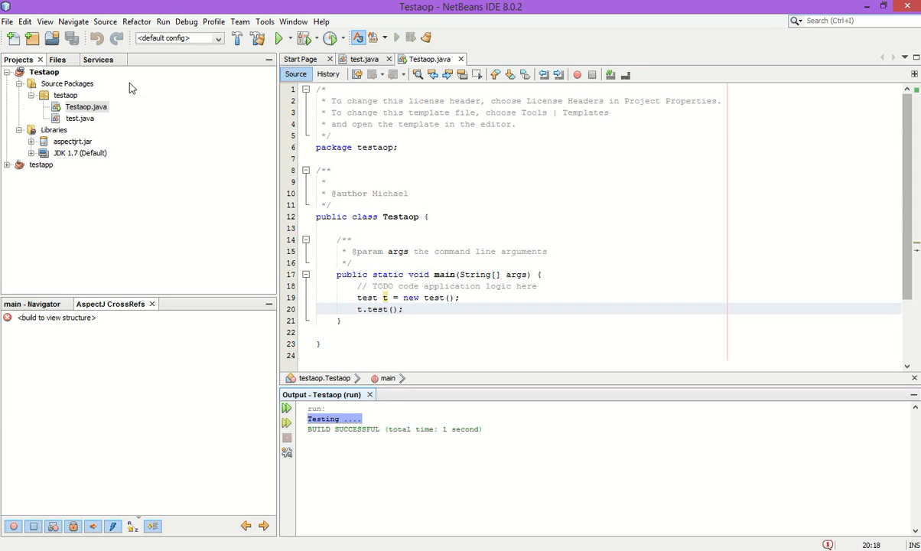
- Create a Template LST build configuration file named Testaop in the testaop package
{"action": "left_click", "coordinate": [65, 96]}
{"action": "right_click", "coordinate": [65, 96]}
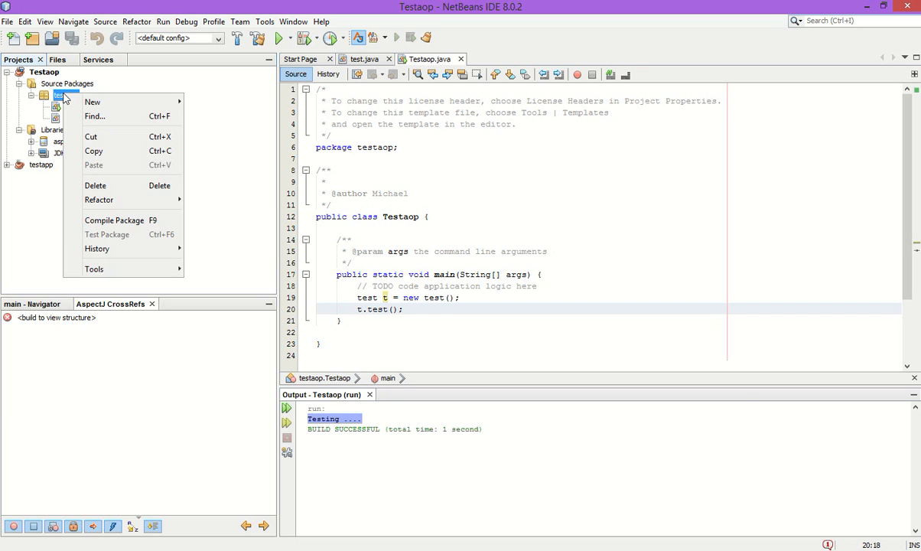
{"action": "mouse_move", "coordinate": [91, 104]}
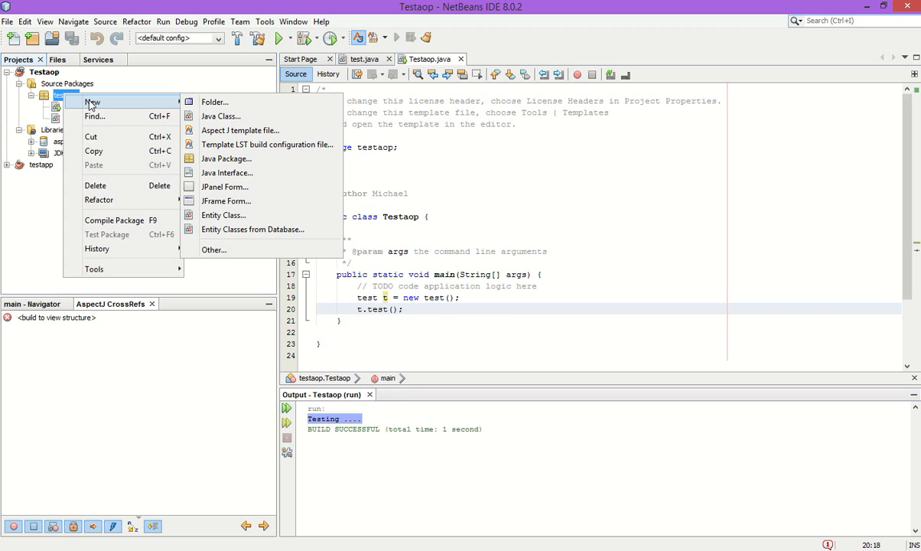
{"action": "left_click", "coordinate": [255, 251]}
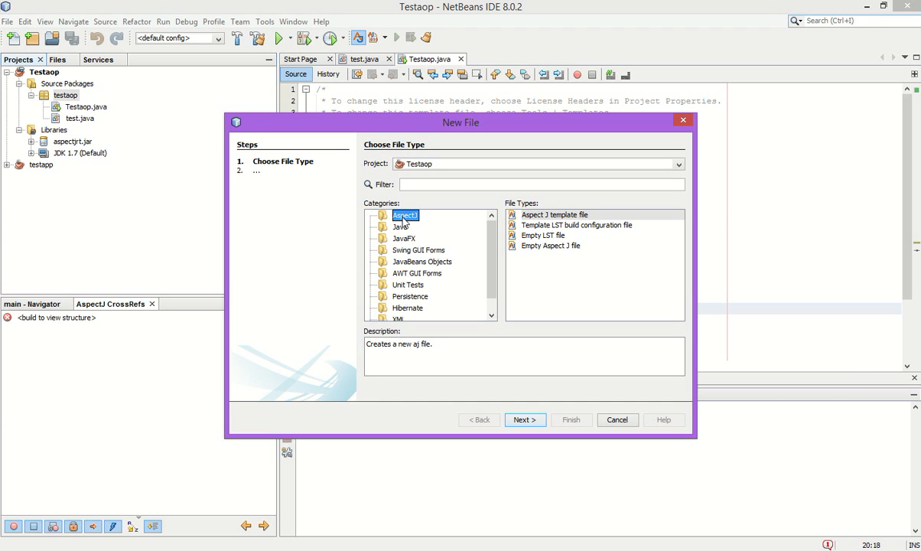
{"action": "left_click", "coordinate": [570, 226]}
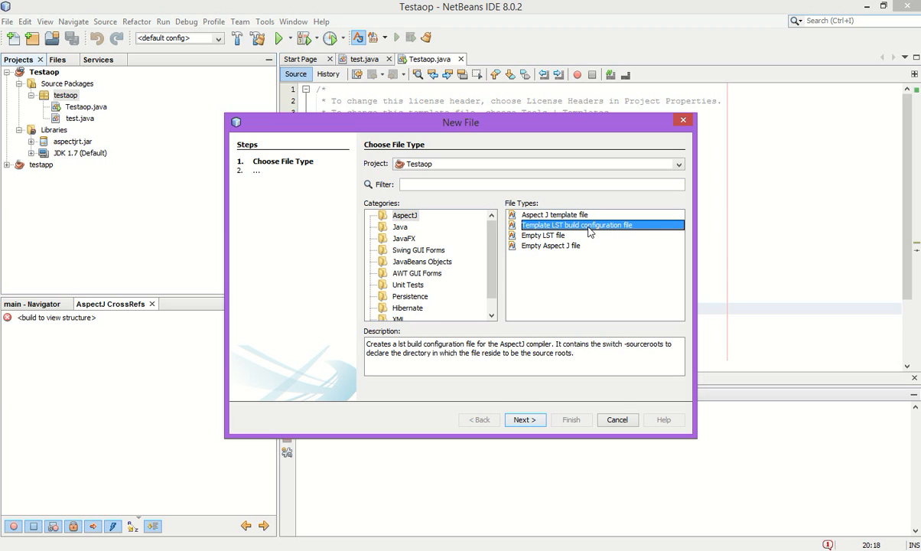
{"action": "left_click", "coordinate": [523, 420]}
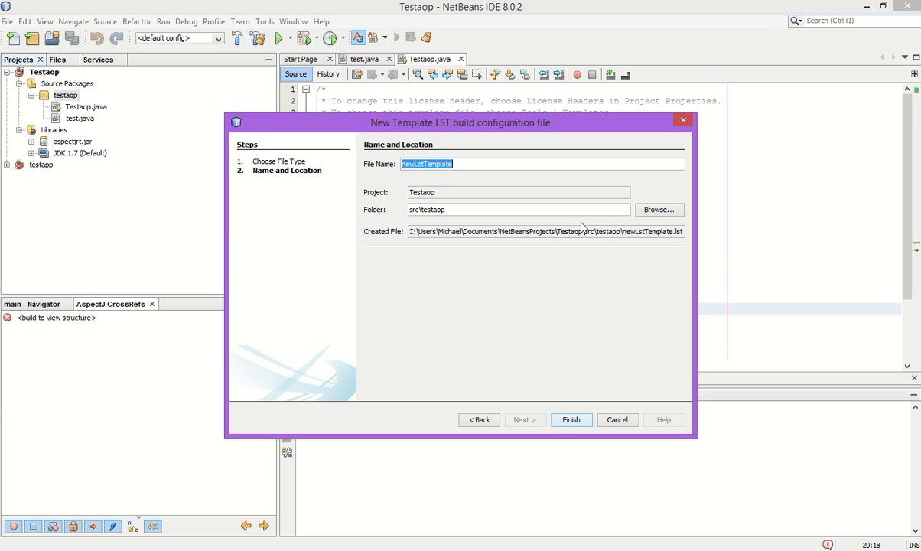
{"action": "type", "text": "Testaop"}
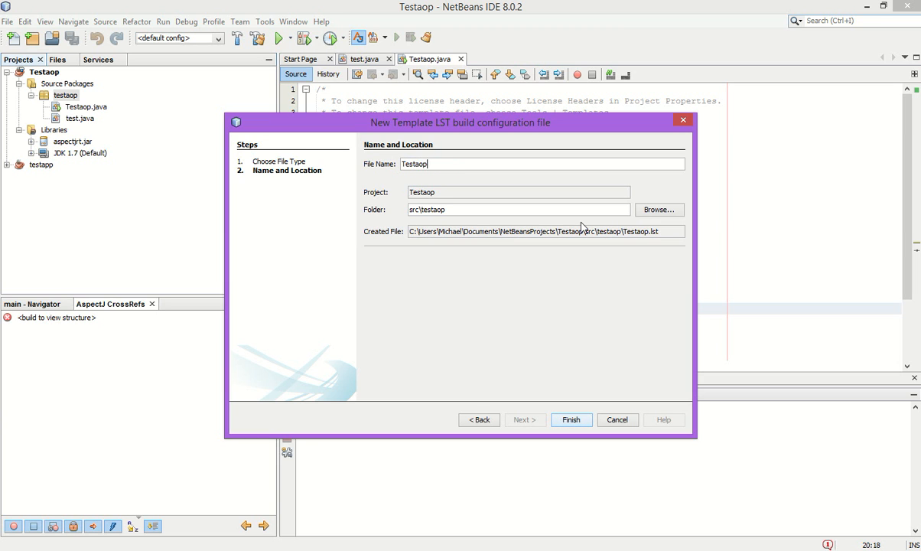
{"action": "left_click", "coordinate": [571, 420]}
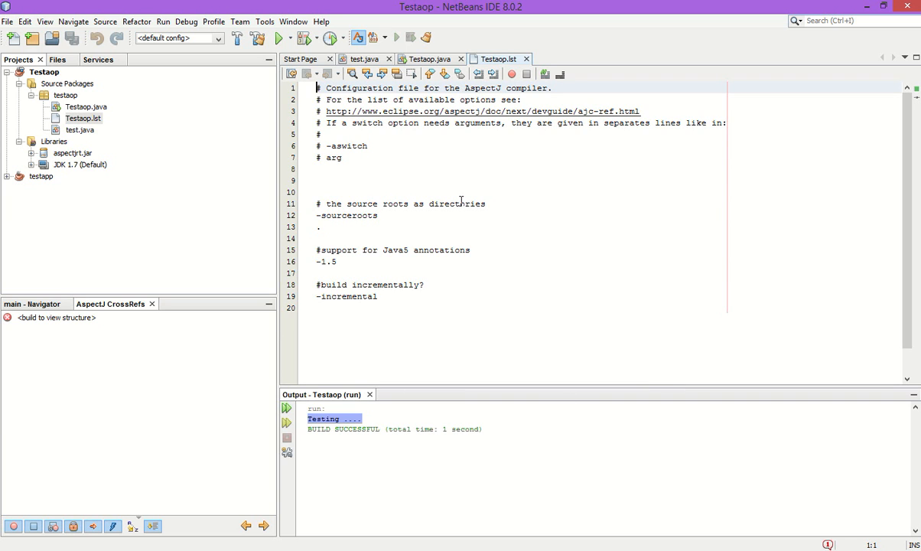
- Create an Aspect J template file named myaspect in the testaop package
{"action": "left_click", "coordinate": [64, 95]}
{"action": "right_click", "coordinate": [65, 95]}
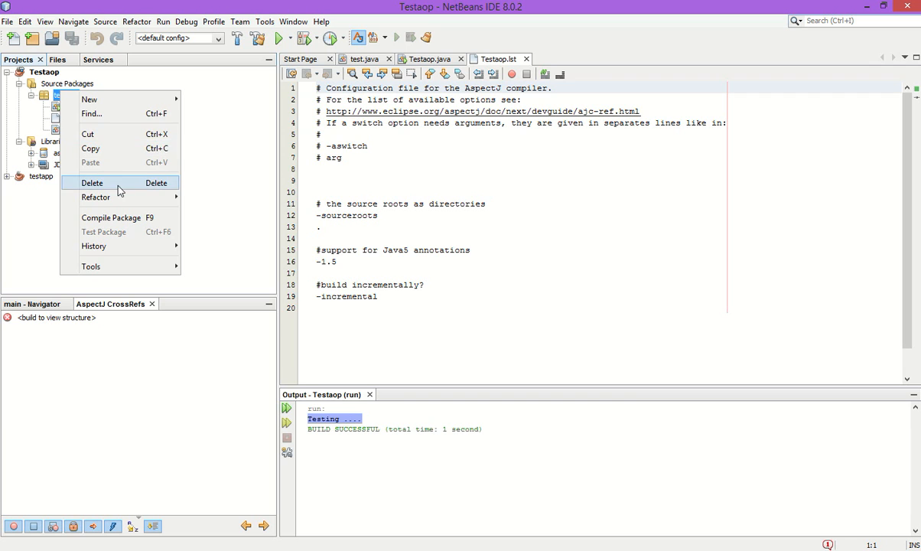
{"action": "mouse_move", "coordinate": [115, 97]}
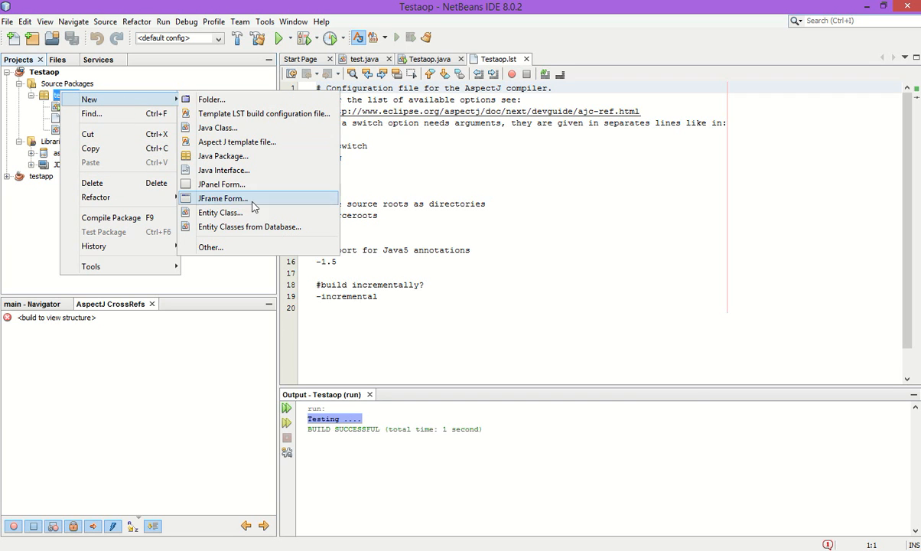
{"action": "left_click", "coordinate": [254, 254]}
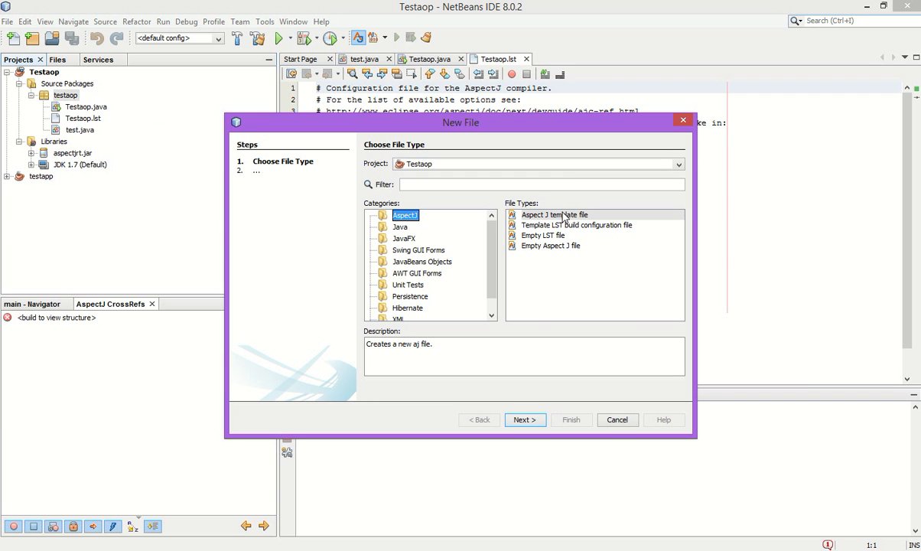
{"action": "left_click", "coordinate": [532, 217]}
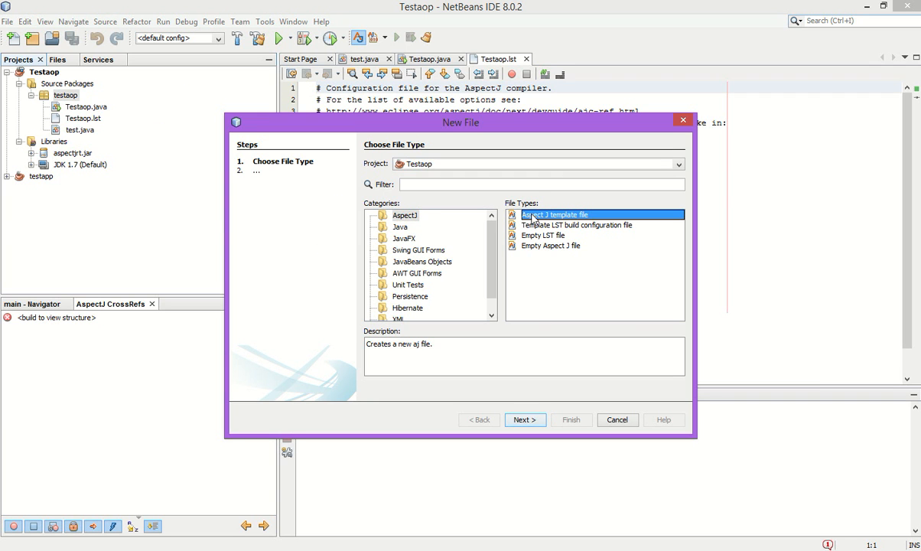
{"action": "left_click", "coordinate": [536, 420]}
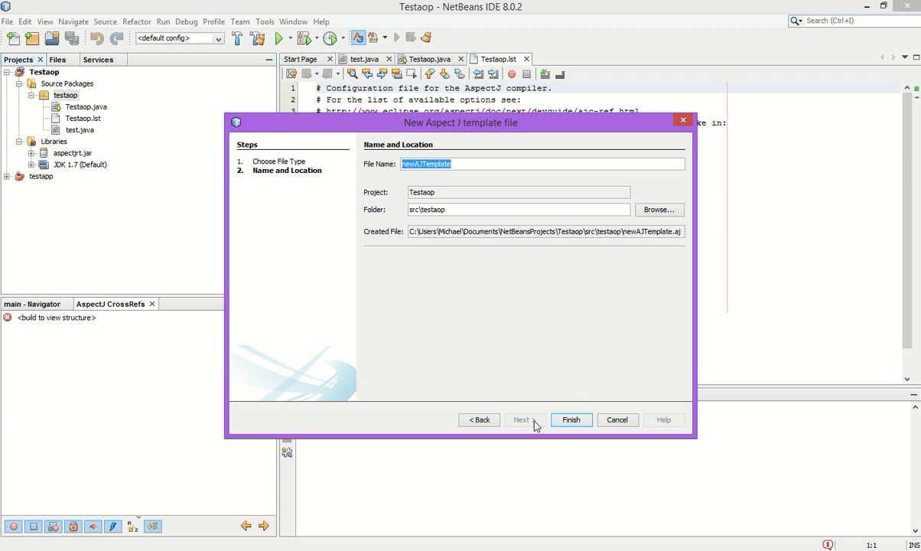
{"action": "type", "text": "myaspect"}
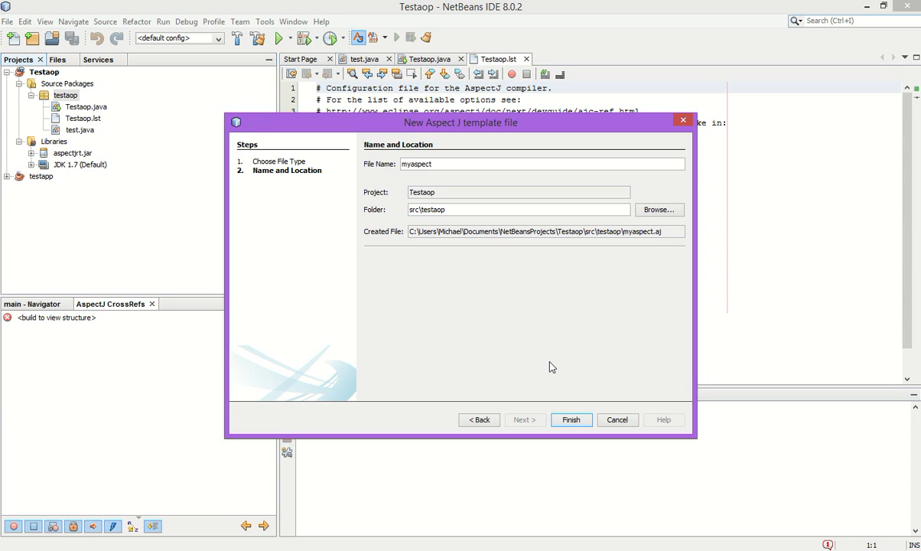
{"action": "left_click", "coordinate": [571, 419]}
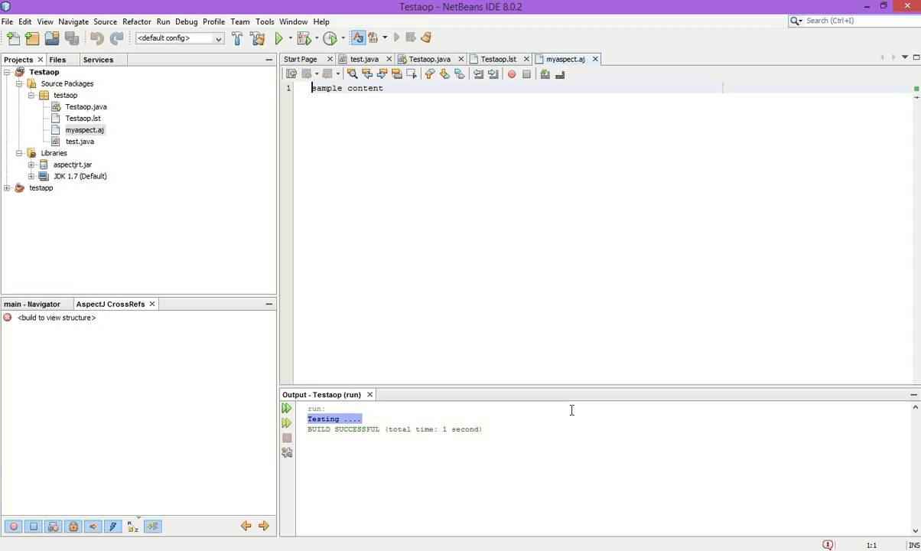
- Replace the content of myaspect.aj with aspect myaspect in package testaop, whose before() advice on execution(* *.test()) prints "This is my aspect."
{"action": "key", "text": "ctrl+a"}
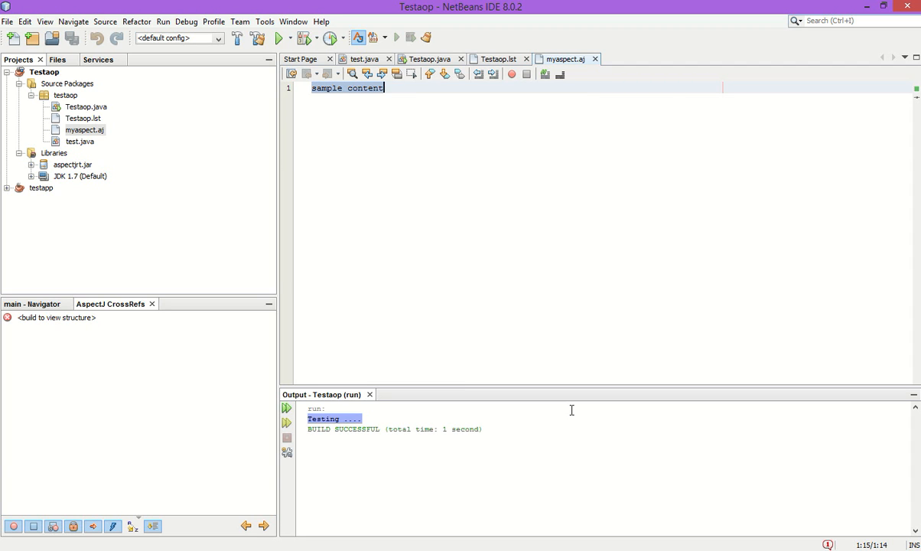
{"action": "type", "text": "package testaop;  public aspect myaspect {     before(): execution(* *.test() ){         System.out.println(\"This is my aspect.\");     } }"}
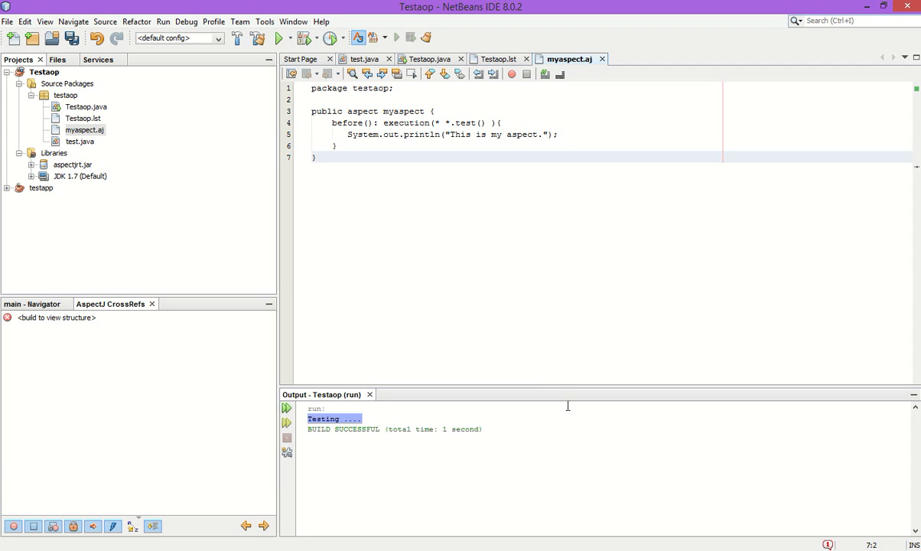
- Examine the aspect's name and the start of its before() advice declaration in myaspect.aj
{"action": "left_click", "coordinate": [424, 111]}
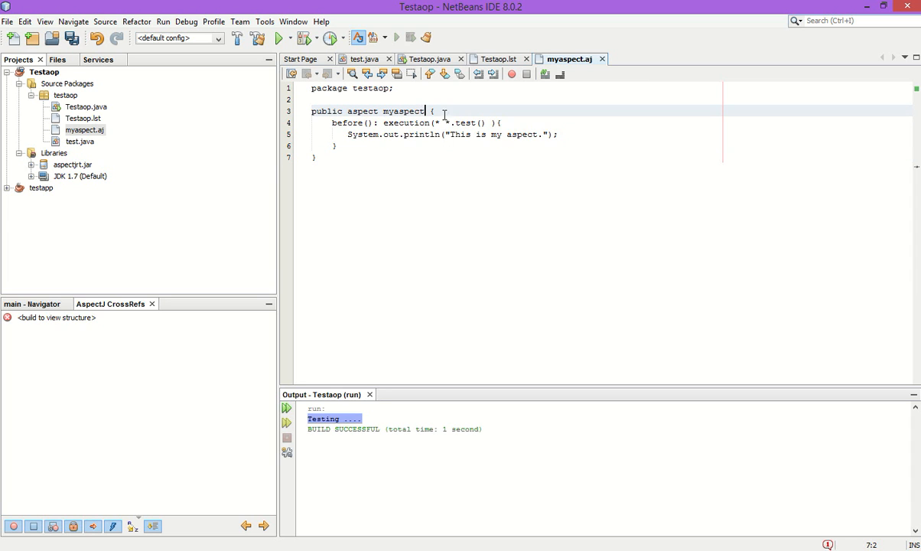
{"action": "key", "text": "shift+Left"}
{"action": "key", "text": "shift+Left"}
{"action": "key", "text": "shift+Left"}
{"action": "key", "text": "shift+Left"}
{"action": "key", "text": "shift+Left"}
{"action": "key", "text": "shift+Left"}
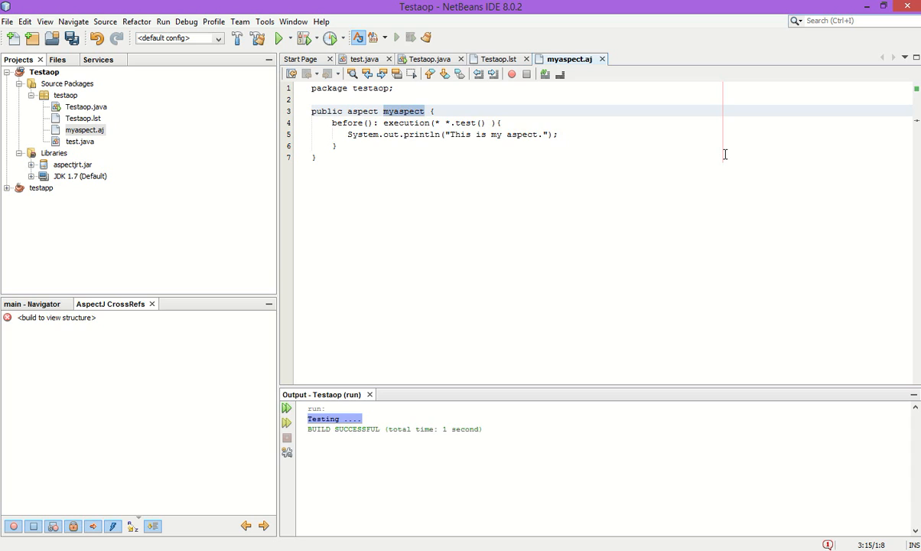
{"action": "key", "text": "Down"}
{"action": "key", "text": "shift+Left"}
{"action": "key", "text": "shift+Left"}
{"action": "key", "text": "shift+Left"}
{"action": "key", "text": "shift+Left"}
{"action": "key", "text": "shift+Left"}
{"action": "key", "text": "shift+Left"}
{"action": "key", "text": "shift+Left"}
{"action": "key", "text": "shift+Left"}
{"action": "key", "text": "shift+Left"}
{"action": "key", "text": "shift+Left"}
{"action": "key", "text": "Right"}
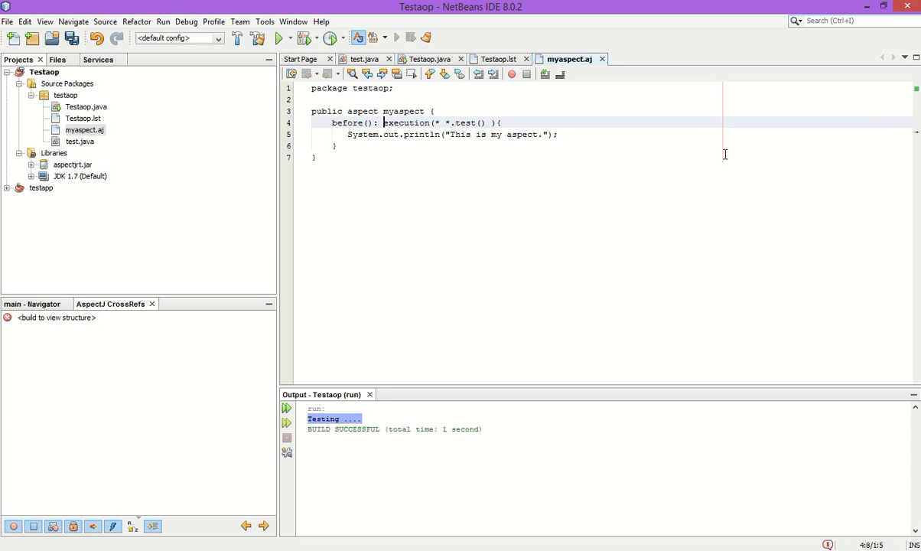
- Examine the advice's execution(* *.test()) pointcut and the println statement in its body
{"action": "key", "text": "shift+Right"}
{"action": "key", "text": "shift+Right"}
{"action": "key", "text": "shift+Right"}
{"action": "key", "text": "shift+Right"}
{"action": "key", "text": "shift+Right"}
{"action": "key", "text": "shift+Right"}
{"action": "key", "text": "shift+Right"}
{"action": "key", "text": "shift+Right"}
{"action": "key", "text": "shift+Right"}
{"action": "key", "text": "shift+Right"}
{"action": "key", "text": "shift+Right"}
{"action": "key", "text": "shift+Right"}
{"action": "key", "text": "shift+Right"}
{"action": "key", "text": "shift+Right"}
{"action": "key", "text": "shift+Right"}
{"action": "key", "text": "shift+Right"}
{"action": "key", "text": "shift+Right"}
{"action": "key", "text": "shift+Right"}
{"action": "key", "text": "shift+Right"}
{"action": "key", "text": "shift+Right"}
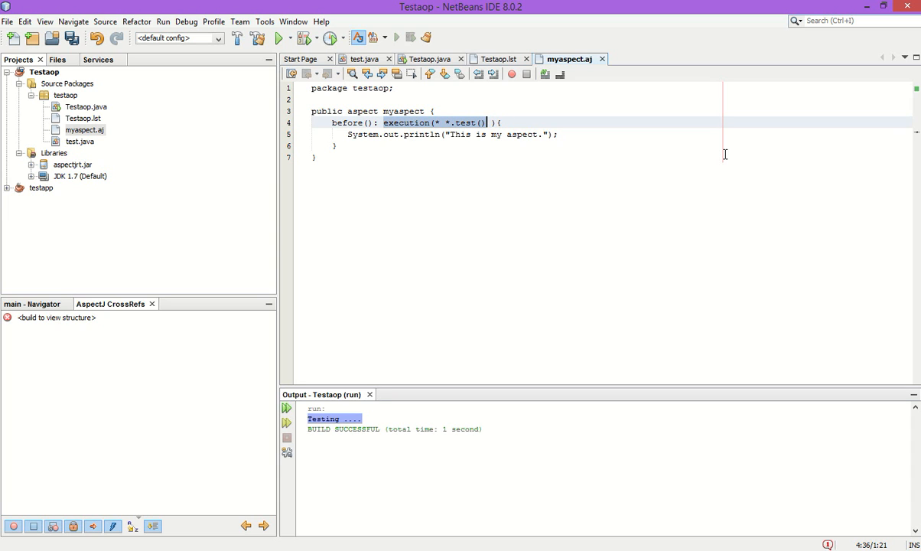
{"action": "left_click", "coordinate": [439, 126]}
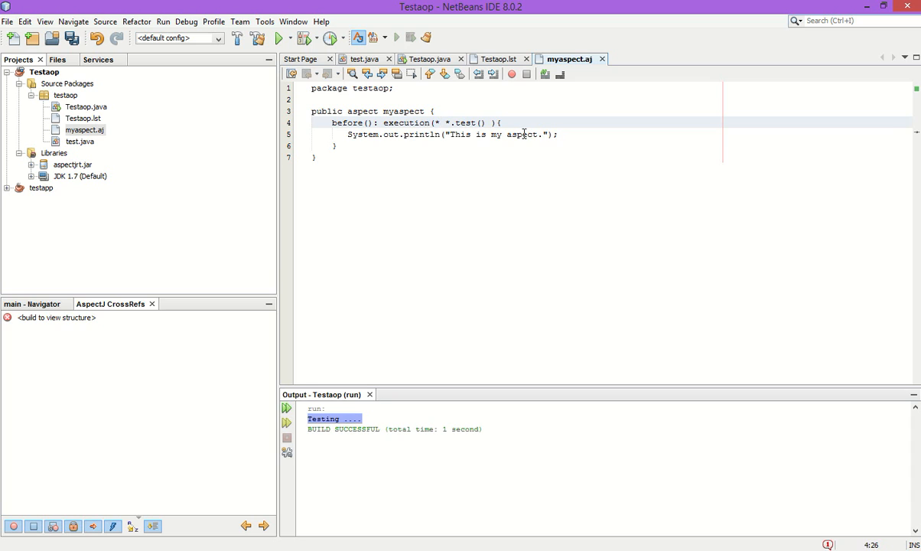
{"action": "key", "text": "shift+Left"}
{"action": "key", "text": "Right"}
{"action": "key", "text": "Right"}
{"action": "key", "text": "shift+Right"}
{"action": "key", "text": "Right"}
{"action": "key", "text": "shift+Right"}
{"action": "key", "text": "shift+Right"}
{"action": "key", "text": "shift+Right"}
{"action": "key", "text": "shift+Right"}
{"action": "key", "text": "shift+Right"}
{"action": "key", "text": "shift+Right"}
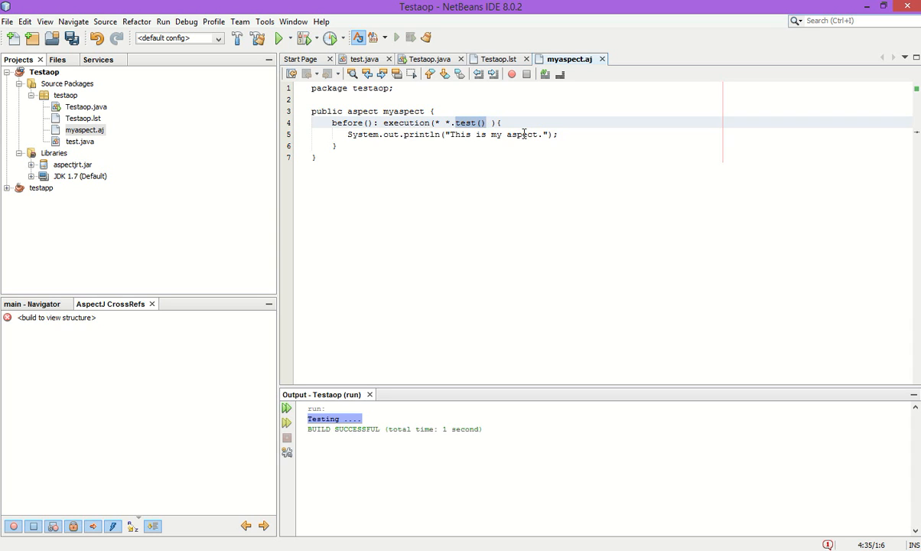
{"action": "key", "text": "Down"}
{"action": "key", "text": "shift+End"}
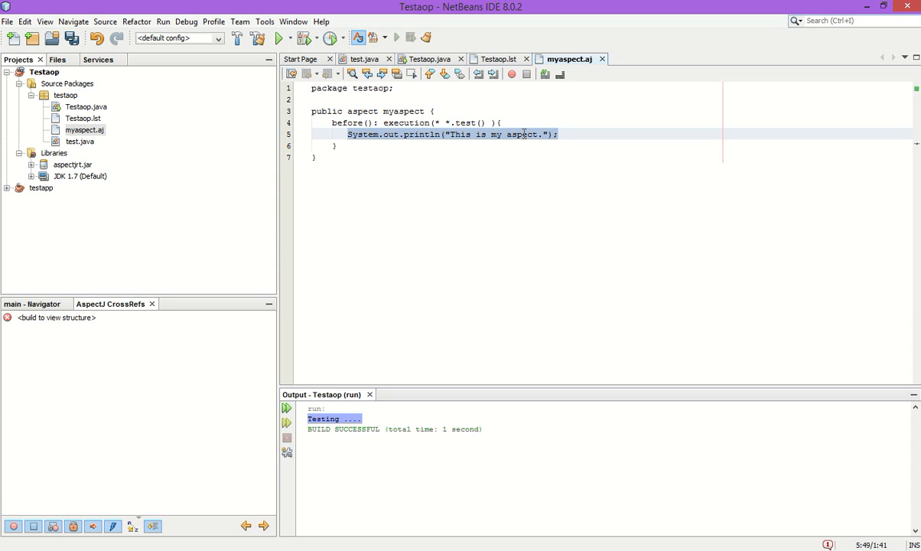
{"action": "left_click", "coordinate": [476, 134]}
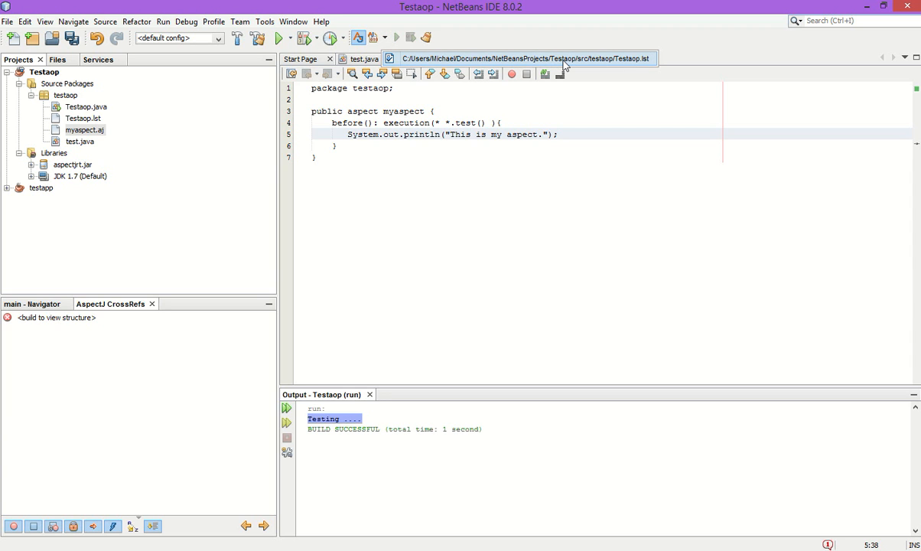
- Save myaspect.aj and build with the Testaop.lst configuration, including a clean and rebuild of the Testaop project
{"action": "key", "text": "ctrl+s"}
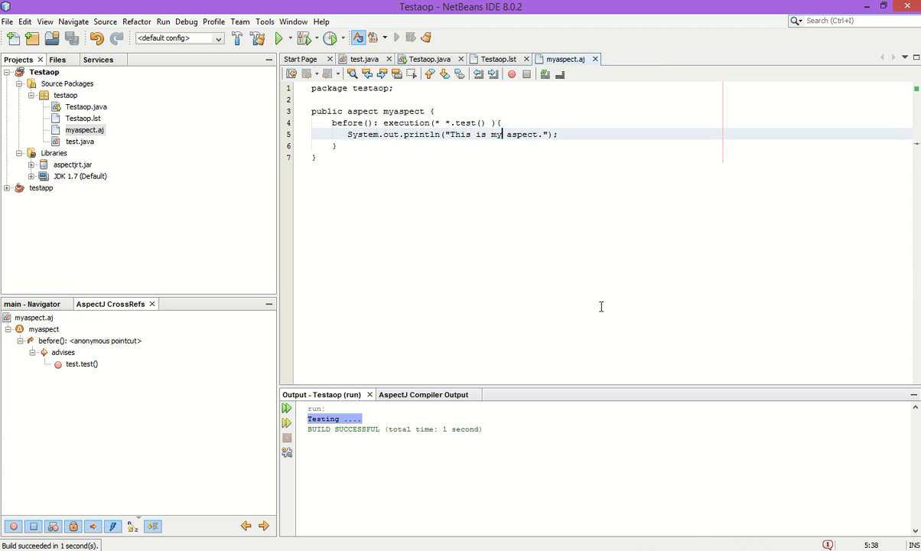
{"action": "left_click", "coordinate": [373, 38]}
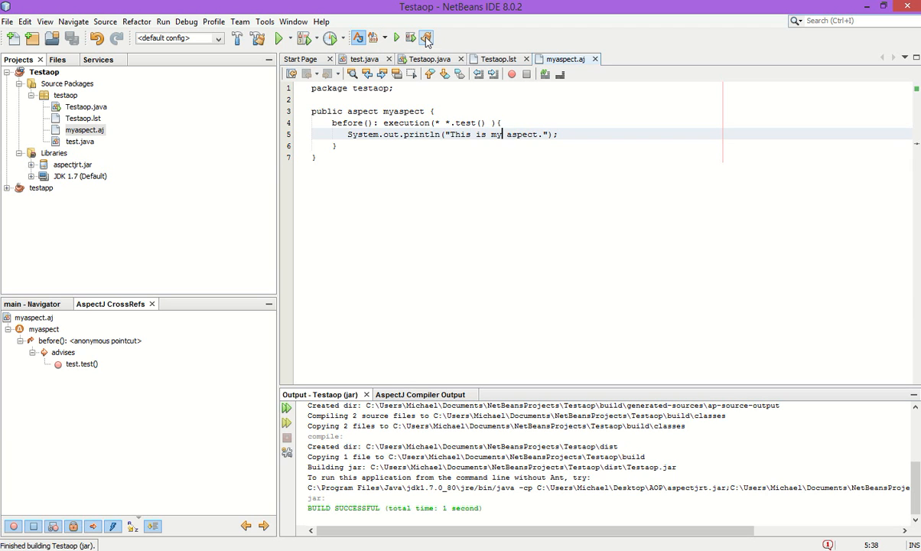
{"action": "left_click", "coordinate": [426, 38]}
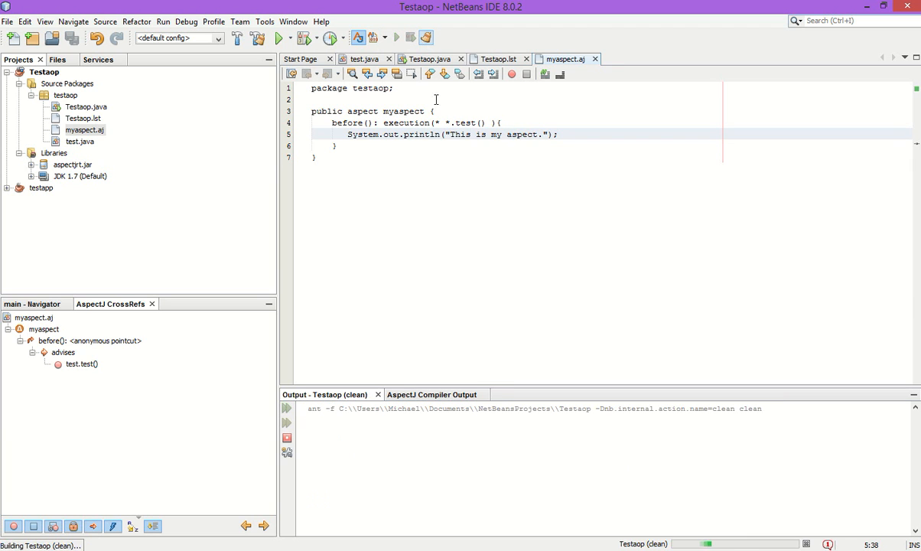
{"action": "left_click", "coordinate": [373, 40]}
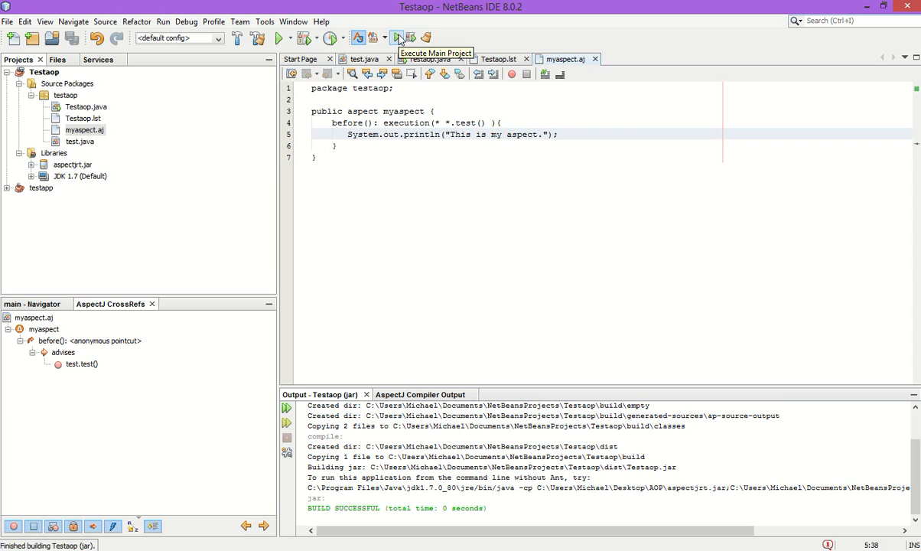
- Execute the main project with AspectJ and check the lines printed by the aspect and the test method
{"action": "left_click", "coordinate": [398, 38]}
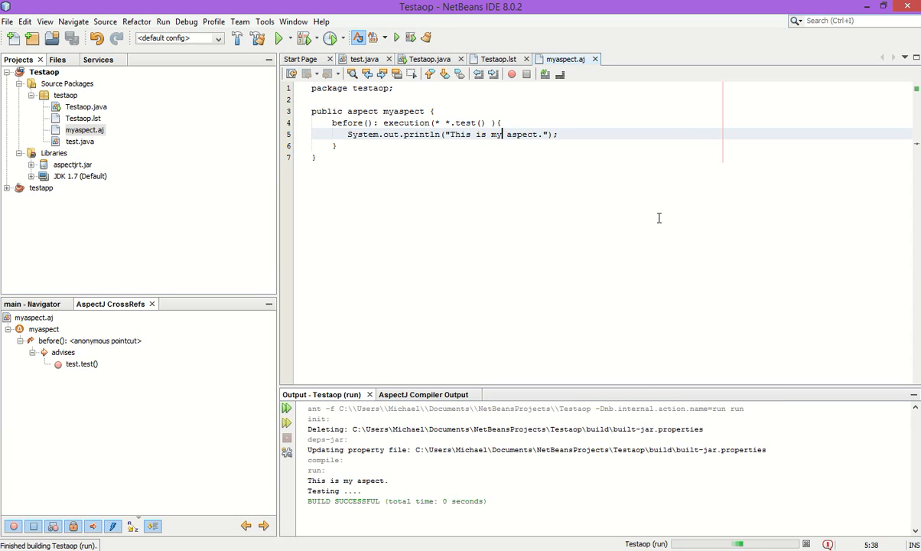
{"action": "left_click_drag", "start_coordinate": [362, 490], "coordinate": [306, 478]}
{"action": "left_click", "coordinate": [350, 485]}
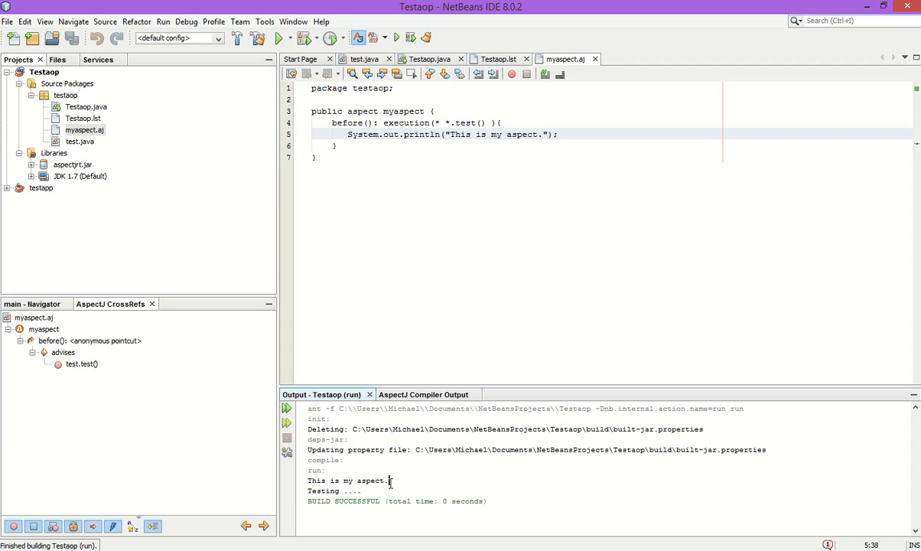
{"action": "left_click_drag", "start_coordinate": [389, 480], "coordinate": [308, 480]}
{"action": "left_click_drag", "start_coordinate": [361, 491], "coordinate": [317, 491]}
{"action": "left_click_drag", "start_coordinate": [389, 480], "coordinate": [307, 480]}
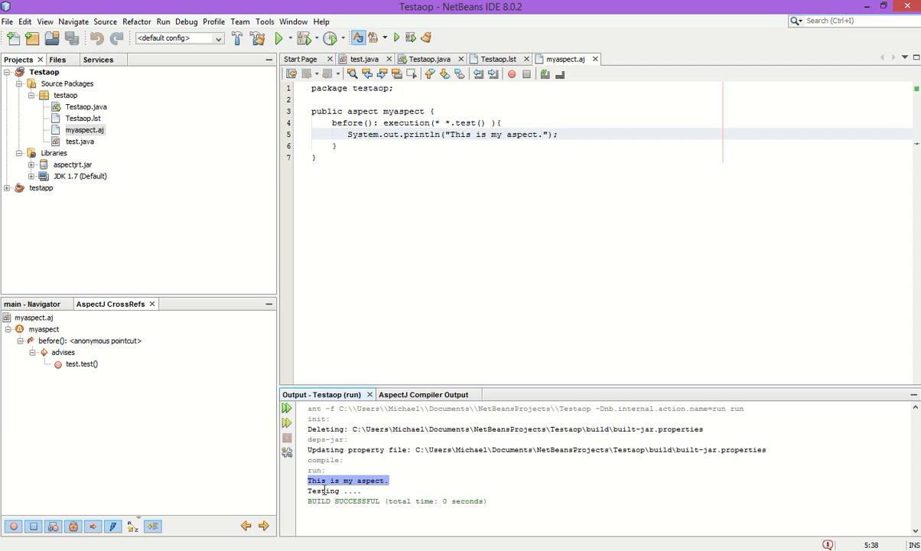
{"action": "left_click", "coordinate": [497, 297]}
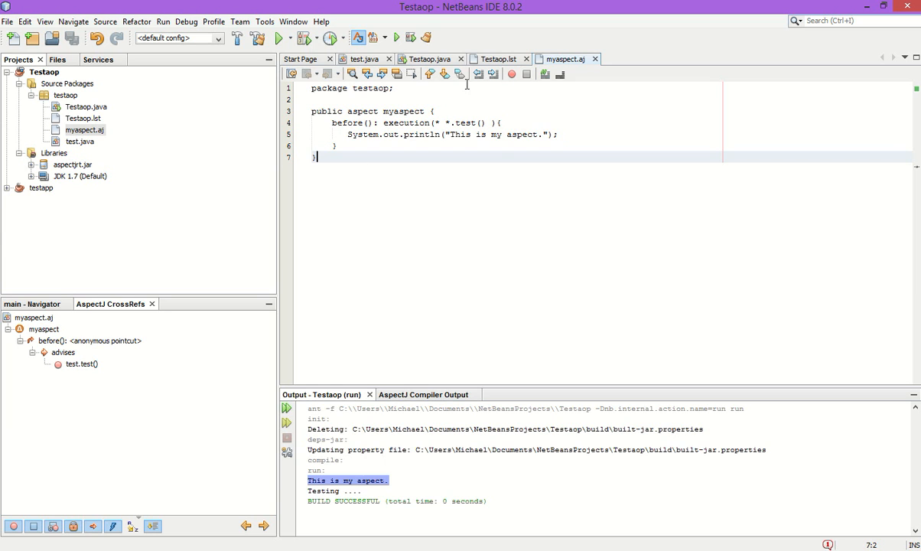
{"action": "left_click", "coordinate": [410, 111]}
{"action": "double_click", "coordinate": [410, 111]}
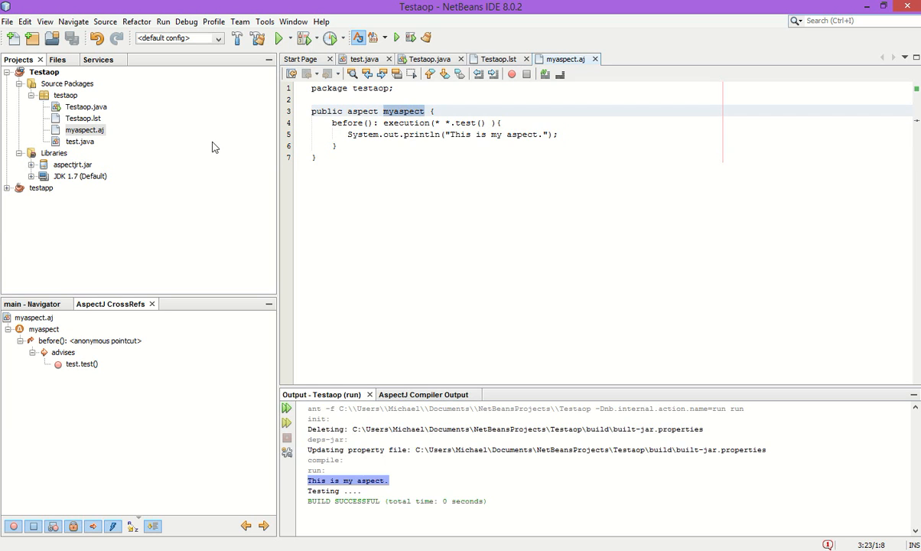
{"action": "left_click", "coordinate": [36, 71]}
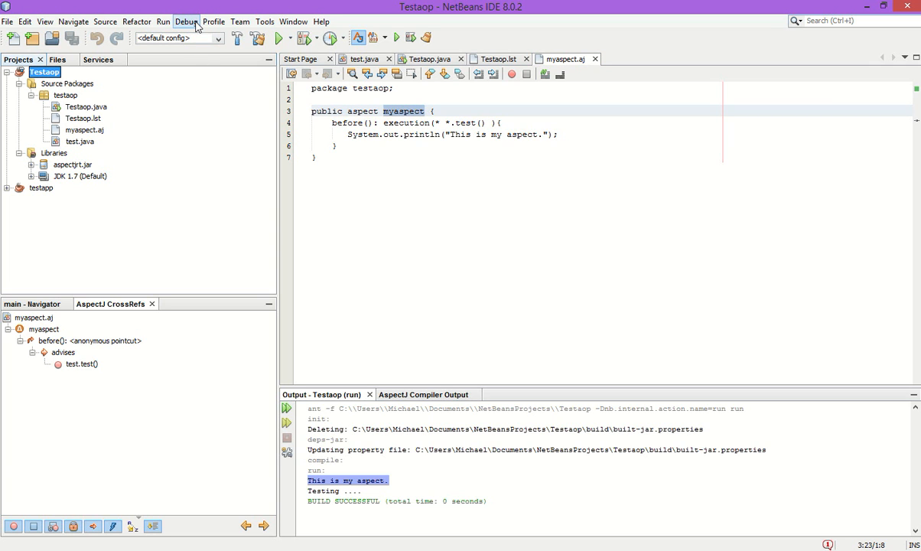
{"action": "left_click", "coordinate": [163, 22]}
{"action": "mouse_move", "coordinate": [246, 130]}
{"action": "left_click", "coordinate": [697, 249]}
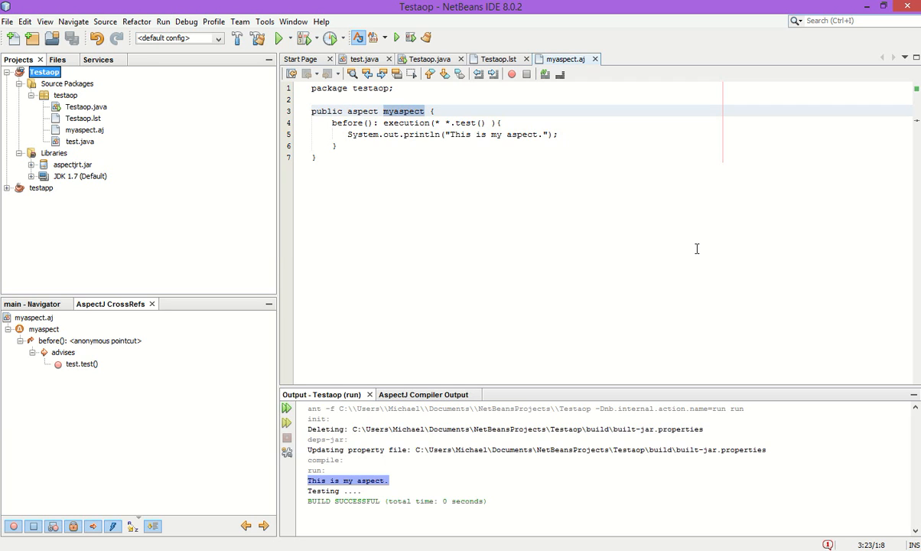